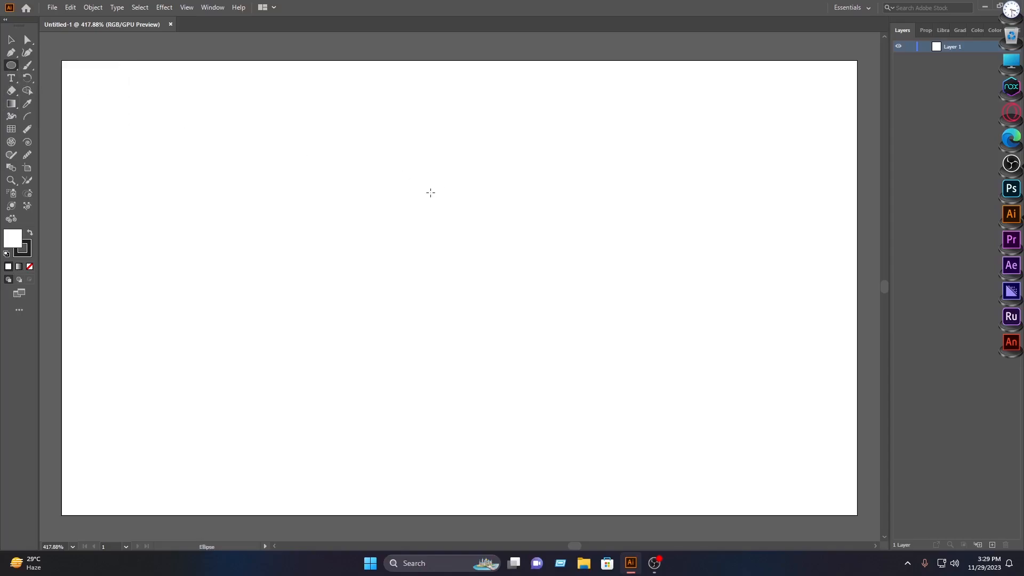
# Step: Draw a circle about 0.92 in across and move it slightly up and toward the artboard's left side
pyautogui.moveTo(364, 171); pyautogui.dragTo(574, 381)
pyautogui.click(12, 41)
pyautogui.moveTo(481, 264); pyautogui.dragTo(457, 240)
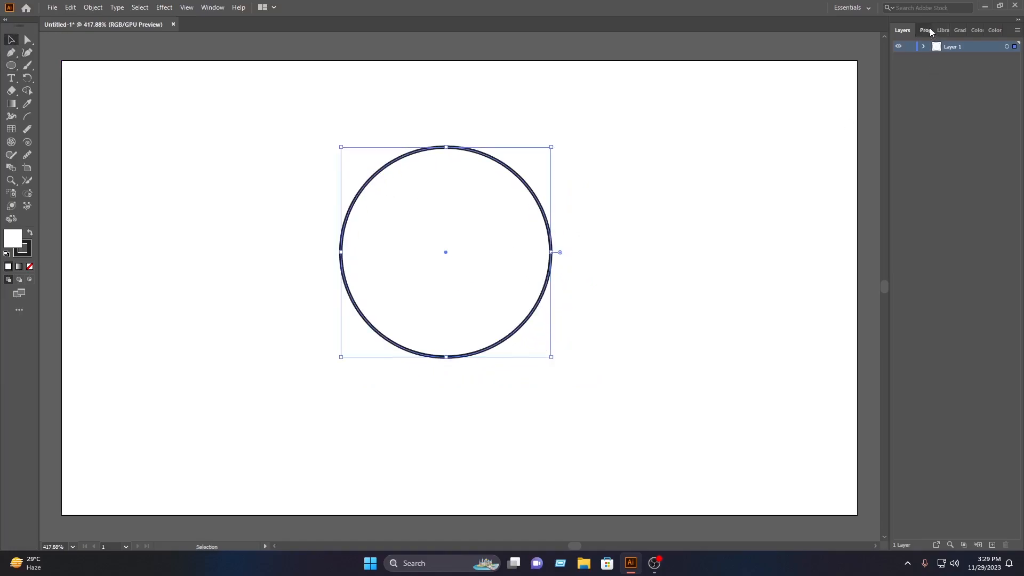
# Step: Give the circle a black fill with no stroke and enlarge it to about 1.33 in across
pyautogui.click(928, 30)
pyautogui.click(900, 147)
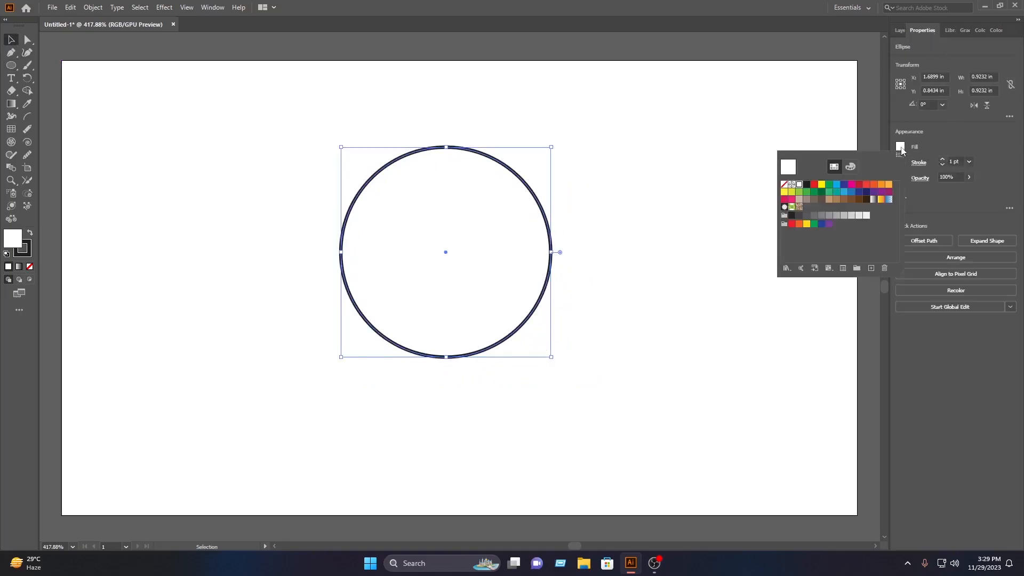
pyautogui.click(806, 185)
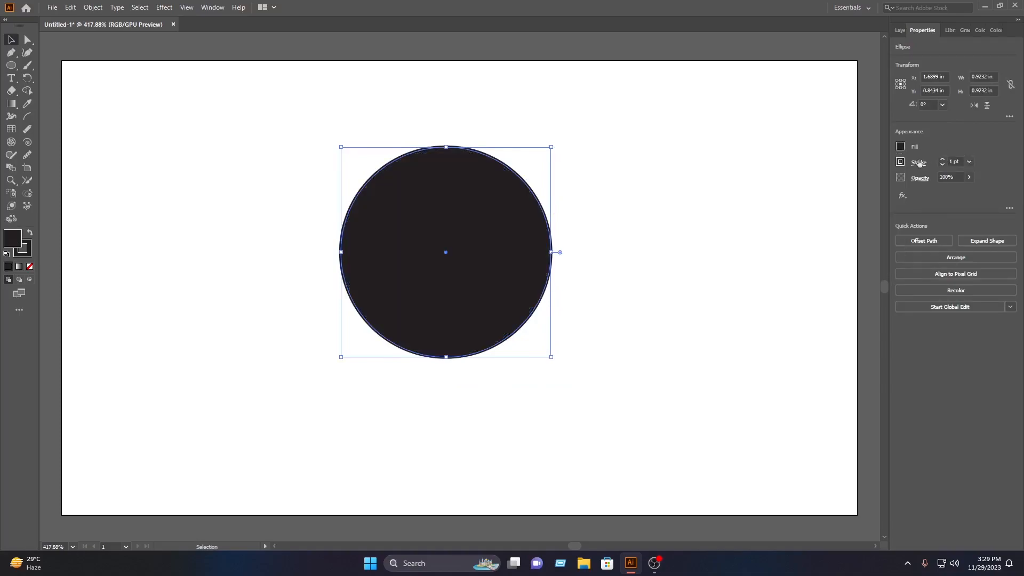
pyautogui.click(901, 162)
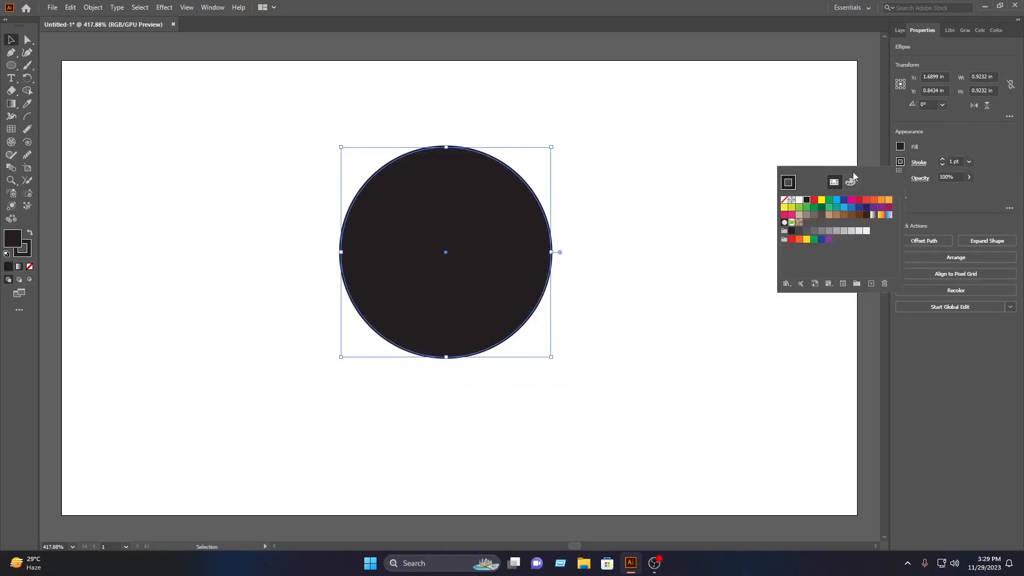
pyautogui.click(784, 199)
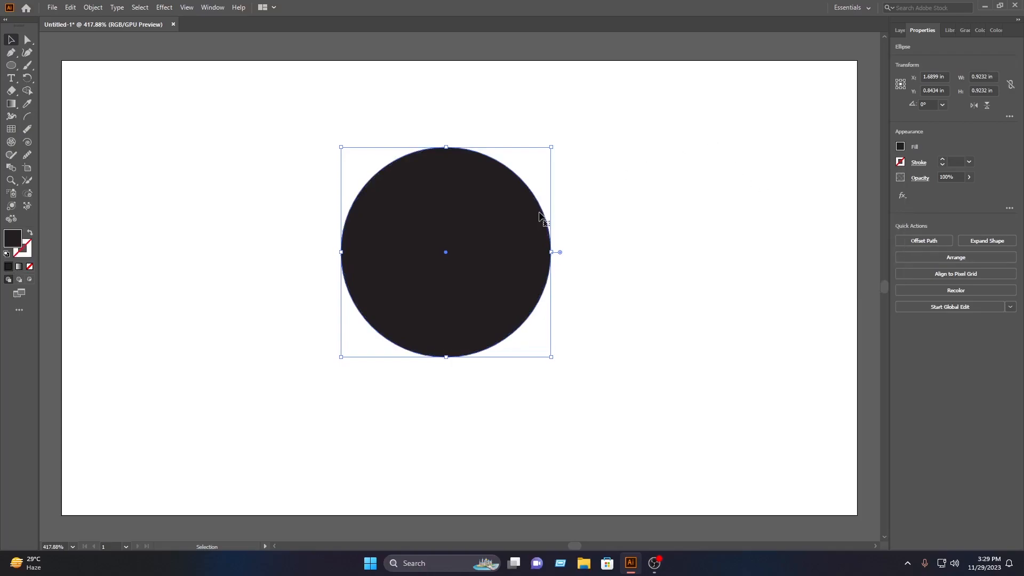
pyautogui.moveTo(553, 251); pyautogui.dragTo(645, 253)
pyautogui.click(821, 190)
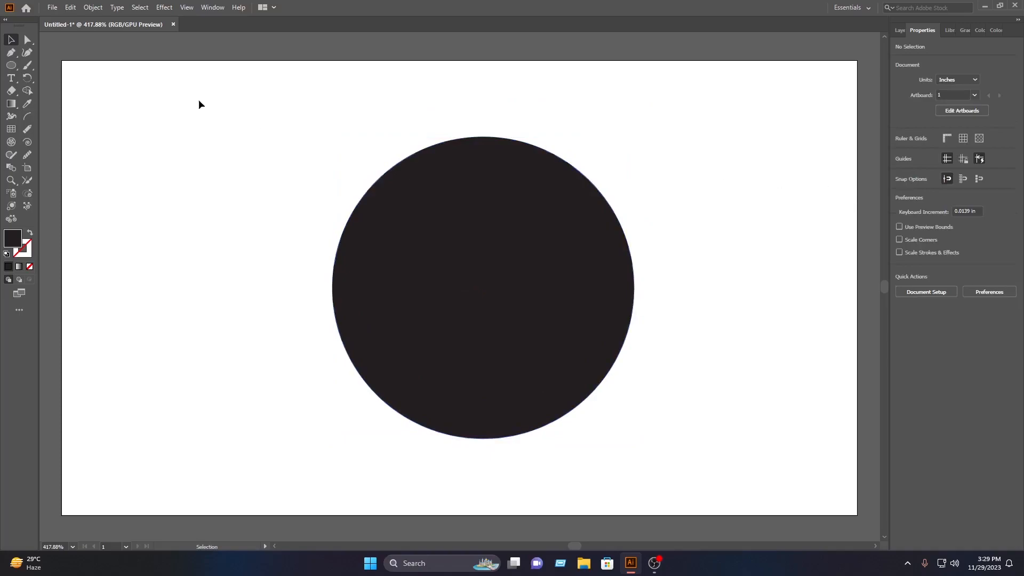
# Step: Draw a narrow upright rectangle about 0.06 × 0.99 in over the circle's left part and fill it white
pyautogui.click(11, 66)
pyautogui.click(40, 67)
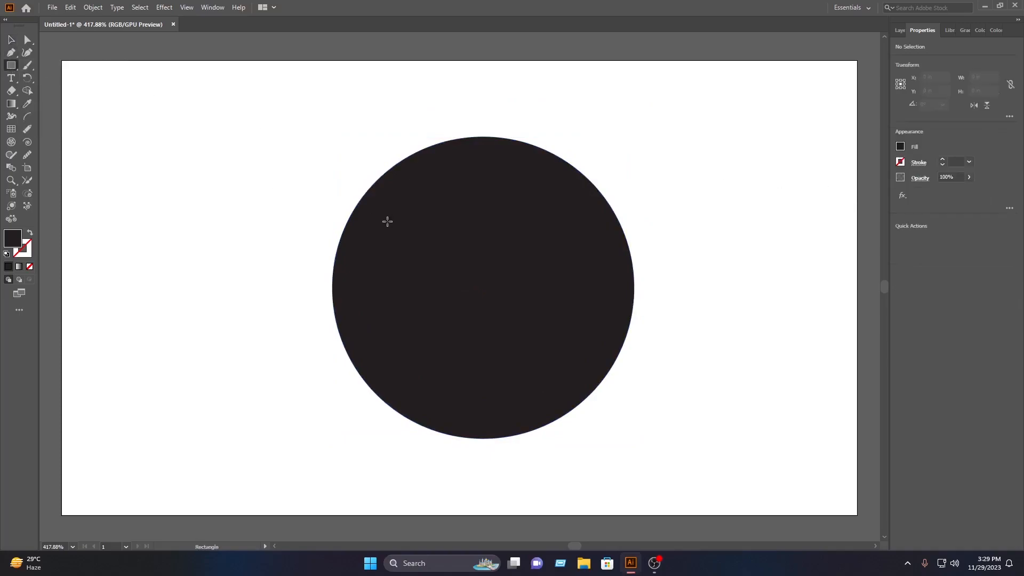
pyautogui.moveTo(390, 213); pyautogui.dragTo(404, 439)
pyautogui.press('shift')
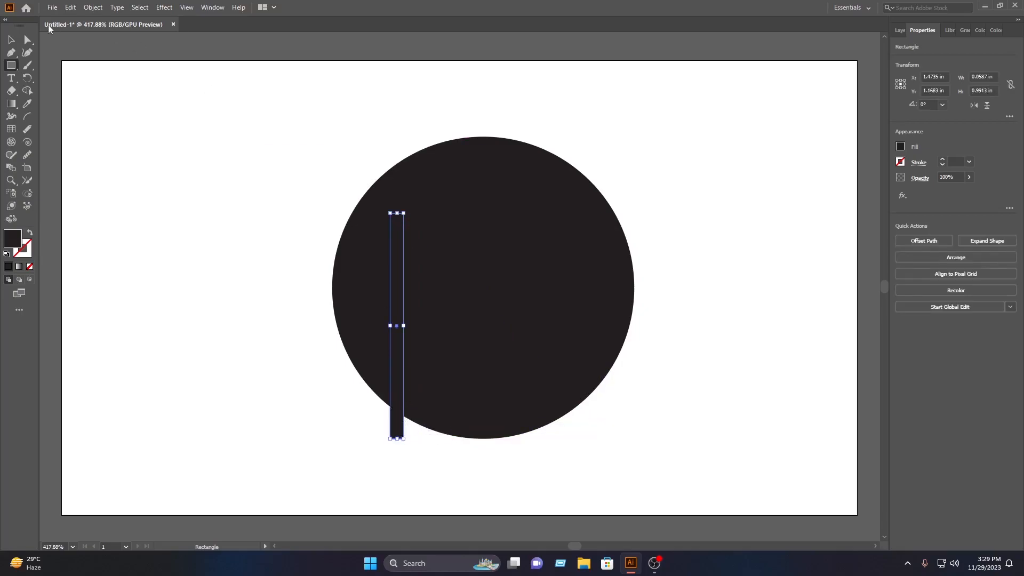
pyautogui.click(901, 147)
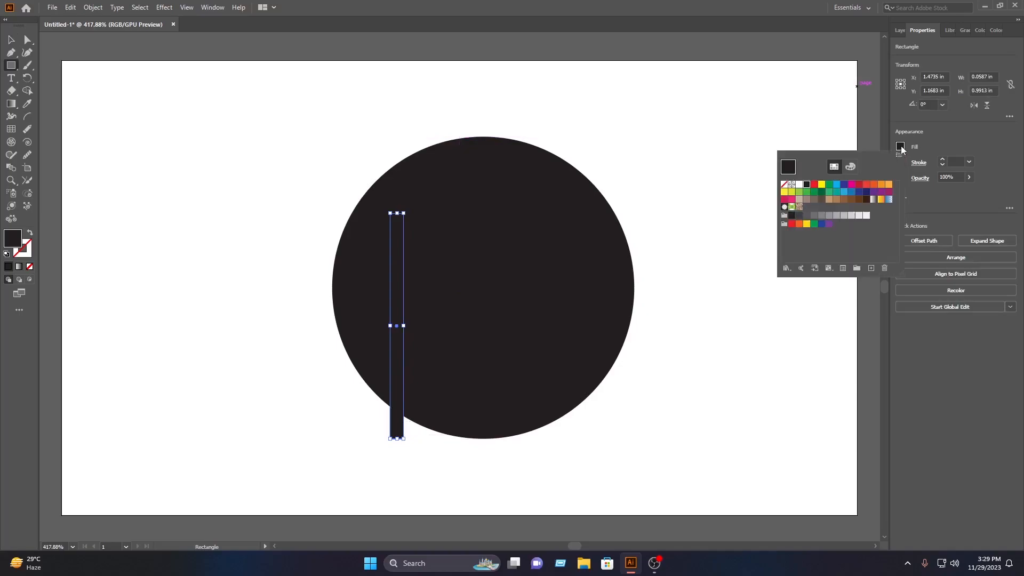
pyautogui.click(799, 185)
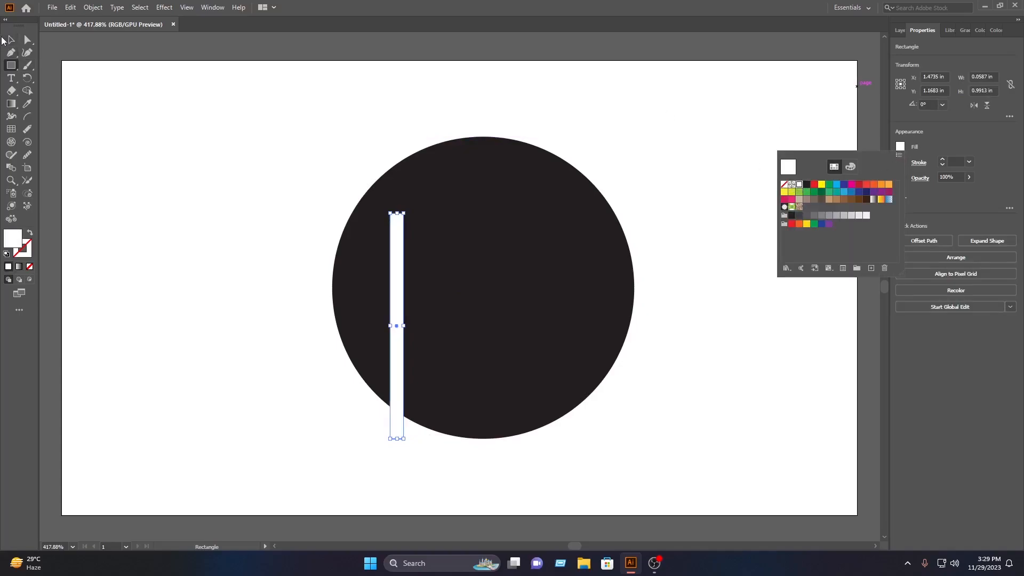
# Step: Move the white bar inward, then tilt it to about 344° and lengthen it to form the A's left leg
pyautogui.click(10, 41)
pyautogui.click(11, 39)
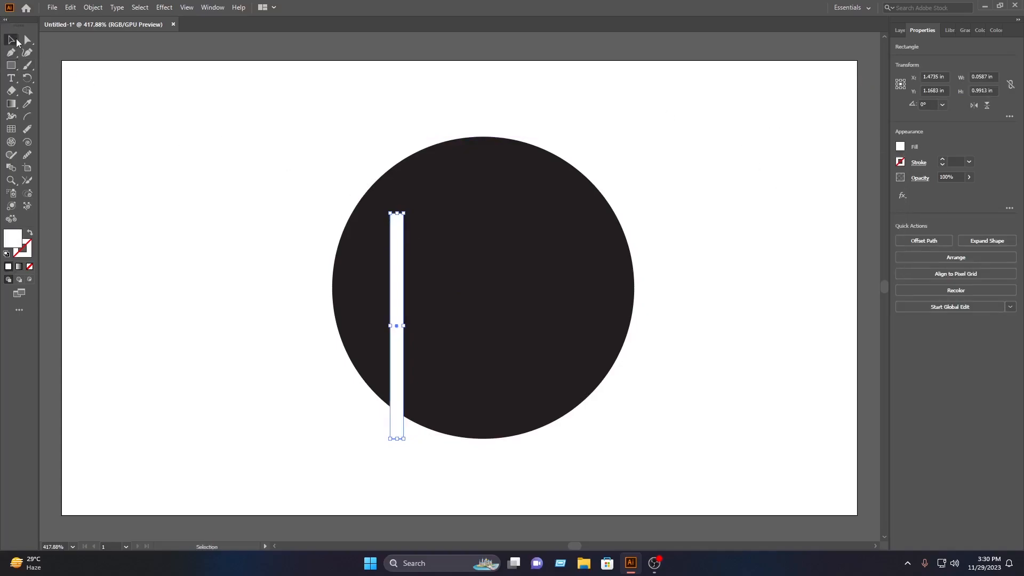
pyautogui.moveTo(402, 255); pyautogui.dragTo(426, 235)
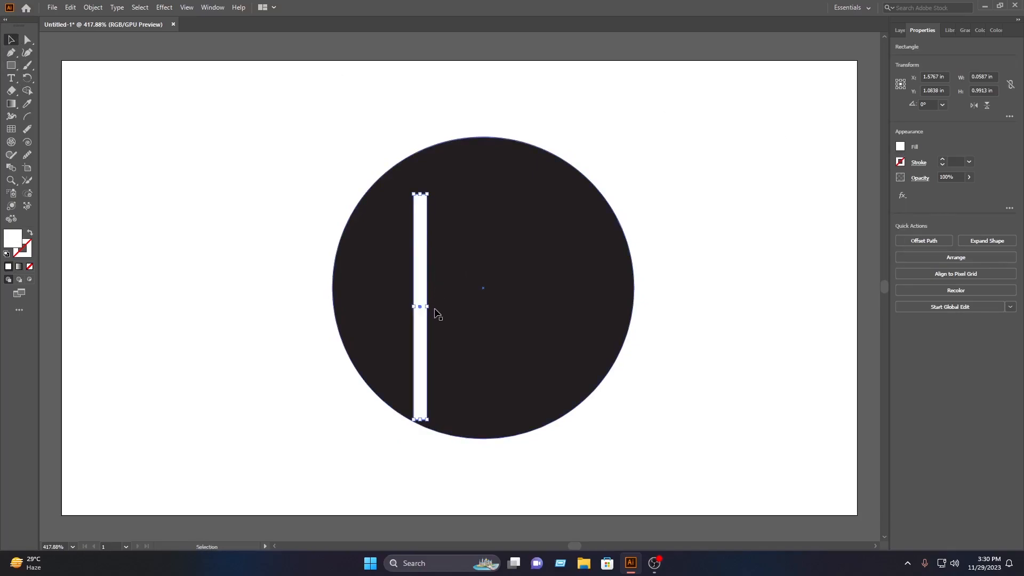
pyautogui.moveTo(432, 306); pyautogui.dragTo(444, 310)
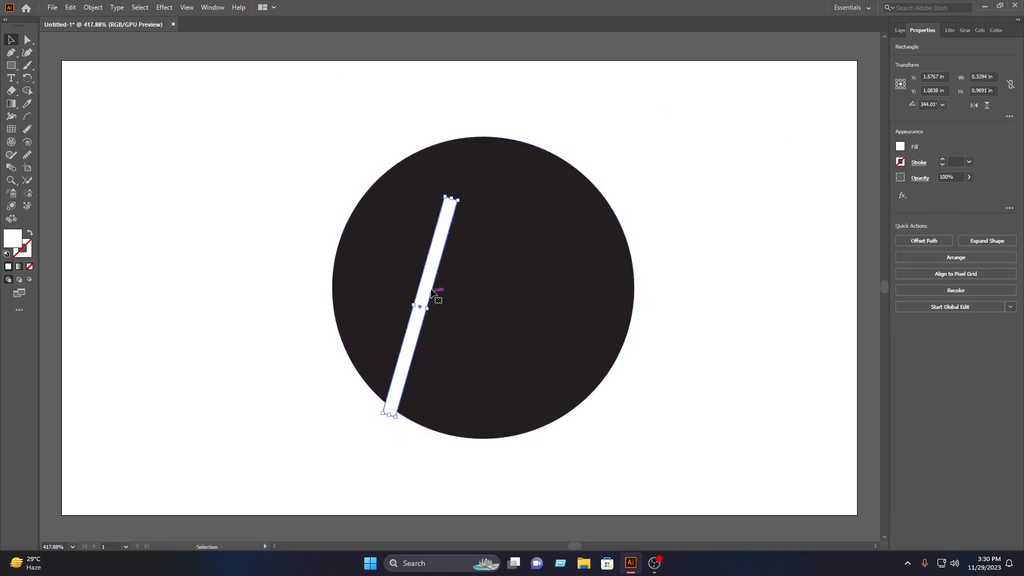
pyautogui.moveTo(452, 198)
pyautogui.mouseDown()
pyautogui.moveTo(461, 166)
pyautogui.moveTo(450, 201)
pyautogui.mouseUp()
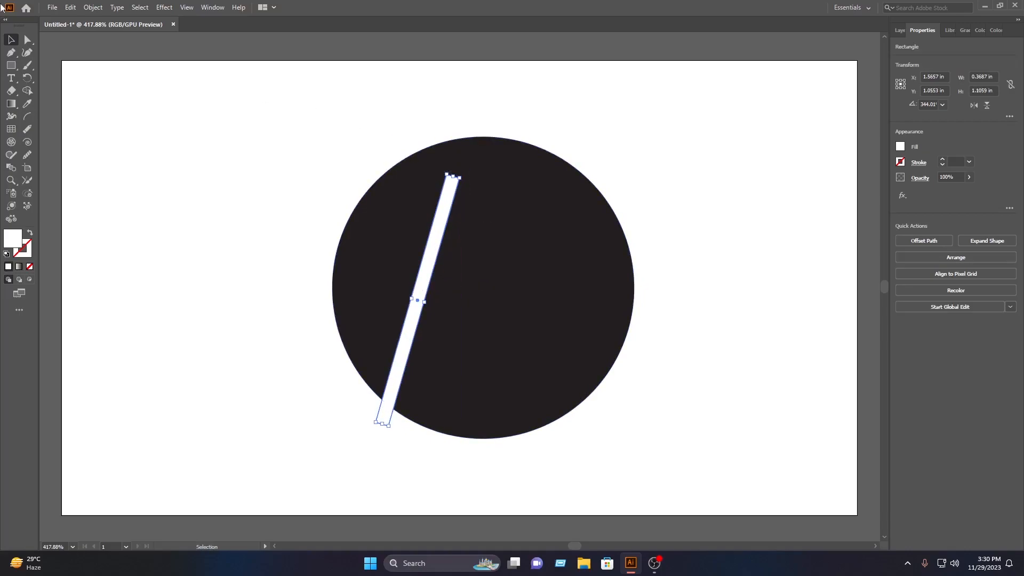
# Step: Duplicate the slanted bar and tilt the copy the opposite way, to about 12°, as the A's right leg
pyautogui.moveTo(434, 238); pyautogui.dragTo(460, 245)
pyautogui.moveTo(459, 309); pyautogui.dragTo(482, 370)
pyautogui.moveTo(491, 309); pyautogui.dragTo(513, 302)
pyautogui.click(694, 262)
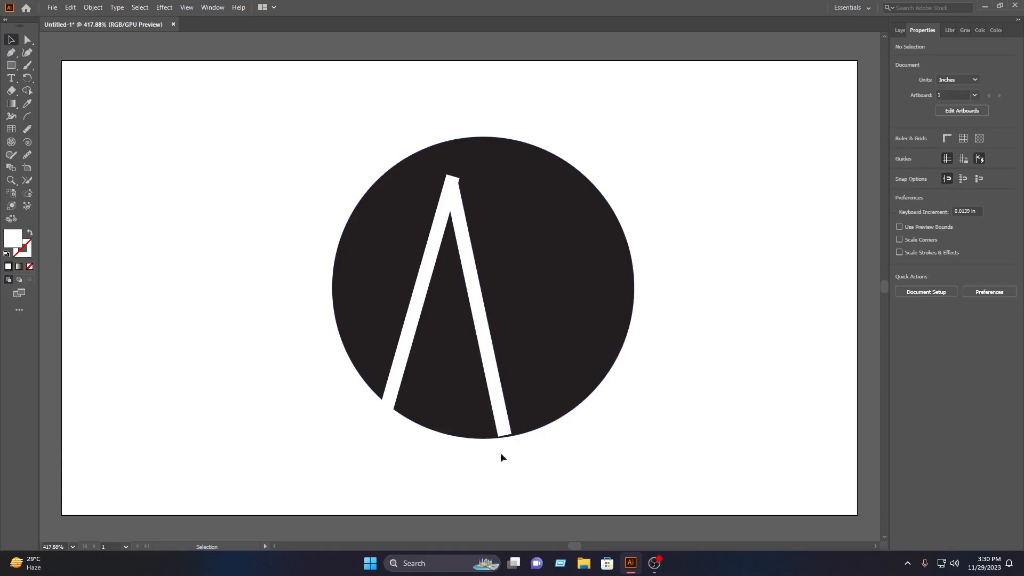
# Step: Extend the lower end of the A's right leg past the circle's edge
pyautogui.click(501, 432)
pyautogui.moveTo(504, 433); pyautogui.dragTo(504, 444)
pyautogui.hotkey('ctrl', 'z')
pyautogui.click(645, 405)
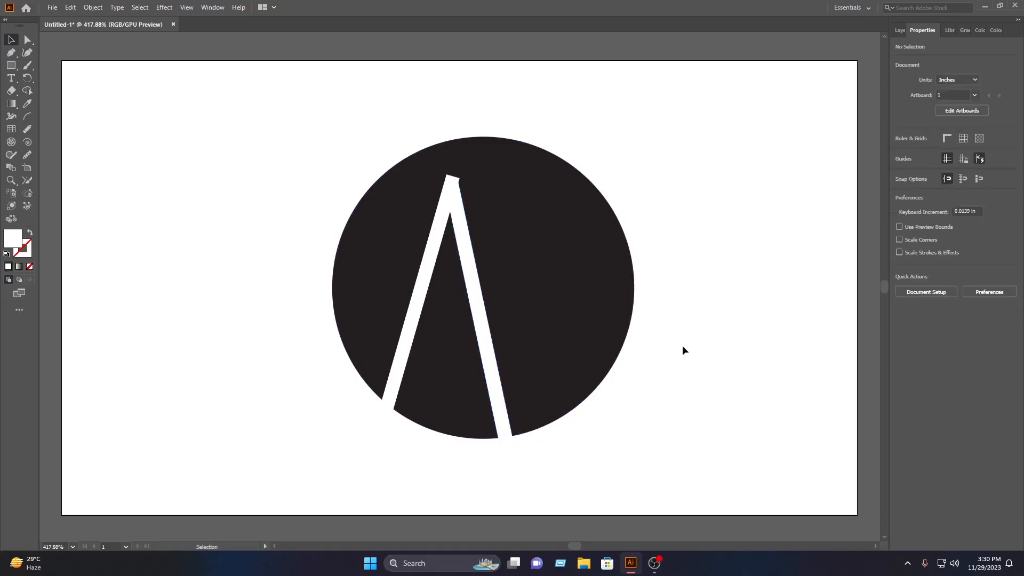
# Step: Widen both legs of the A to about 0.09 in
pyautogui.click(483, 348)
pyautogui.moveTo(487, 313); pyautogui.dragTo(494, 314)
pyautogui.click(654, 348)
pyautogui.click(395, 341)
pyautogui.moveTo(412, 299); pyautogui.dragTo(407, 299)
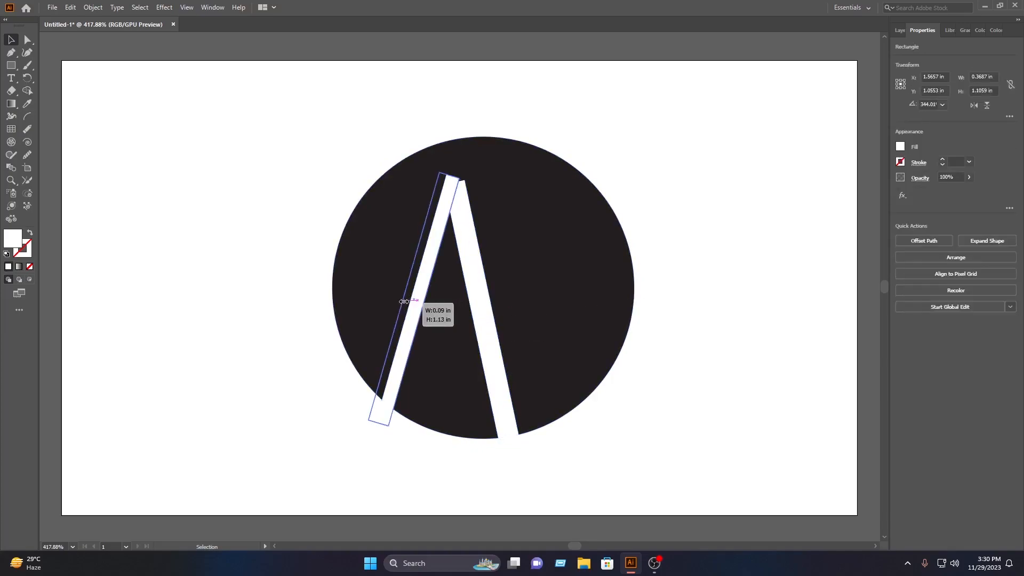
pyautogui.click(554, 268)
# Step: Shift the A's right leg to the left and slightly down so its upper end overlaps the left leg
pyautogui.moveTo(482, 284); pyautogui.dragTo(478, 284)
pyautogui.press('Down')
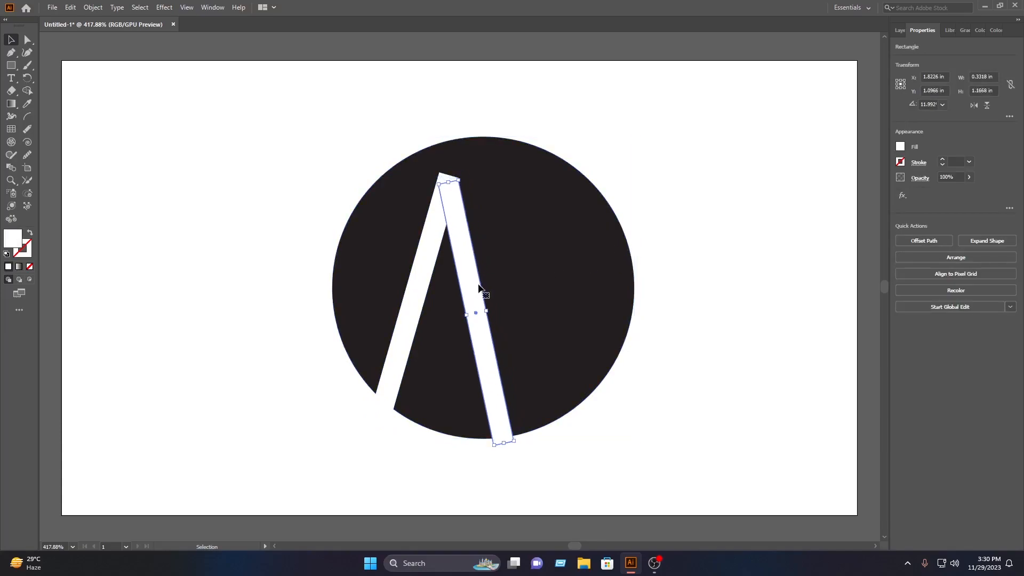
pyautogui.press('Up')
pyautogui.press('Down')
pyautogui.click(763, 273)
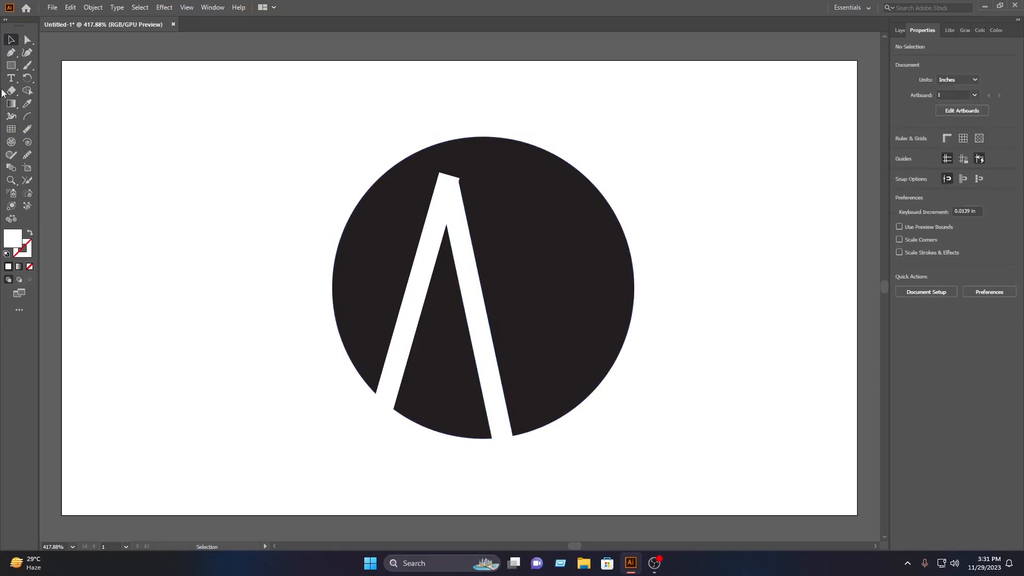
# Step: Duplicate the A's right leg and place the copy just to its right as the second letter's stem
pyautogui.click(470, 297)
pyautogui.moveTo(470, 297); pyautogui.dragTo(508, 297)
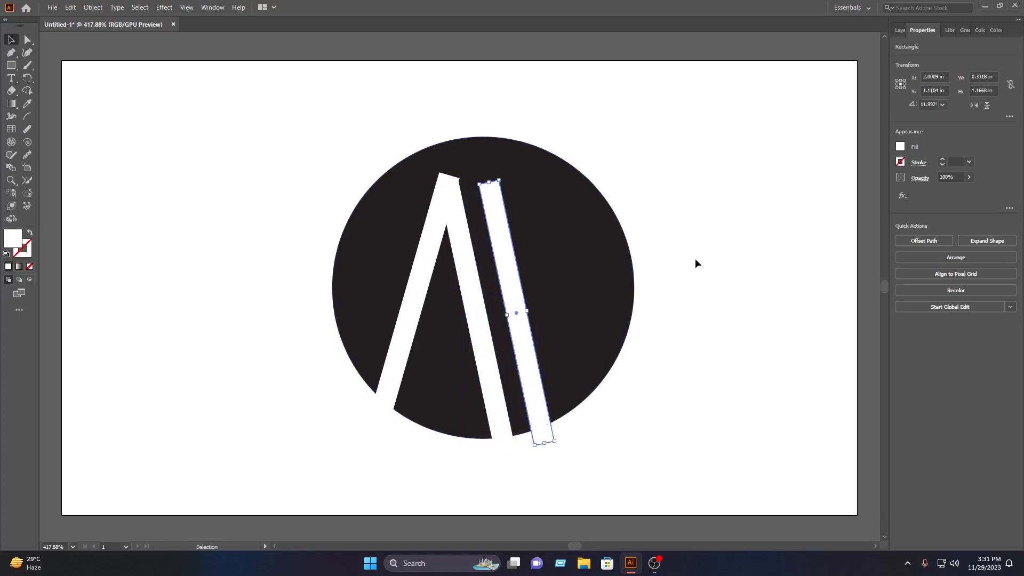
pyautogui.click(695, 263)
# Step: Add three short, evenly spaced white bars perpendicular to the slanted stem as the second letter's arms
pyautogui.moveTo(11, 65); pyautogui.dragTo(58, 68)
pyautogui.moveTo(513, 179); pyautogui.dragTo(554, 302)
pyautogui.click(10, 41)
pyautogui.click(625, 142)
pyautogui.click(673, 305)
pyautogui.click(85, 105)
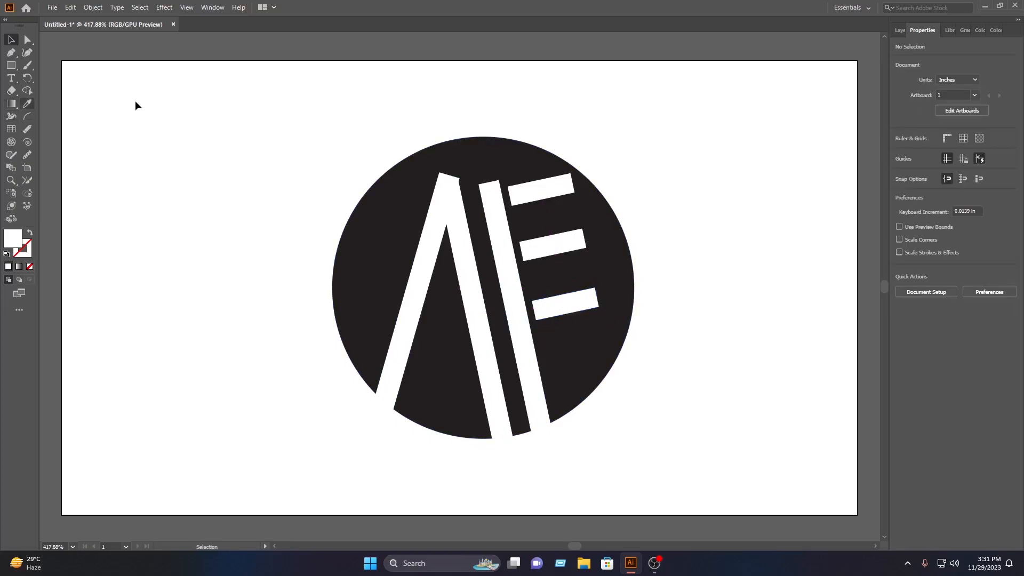
# Step: Draw a white crossbar about 0.27 × 0.08 in between the A's legs and nudge the right leg slightly left
pyautogui.click(10, 67)
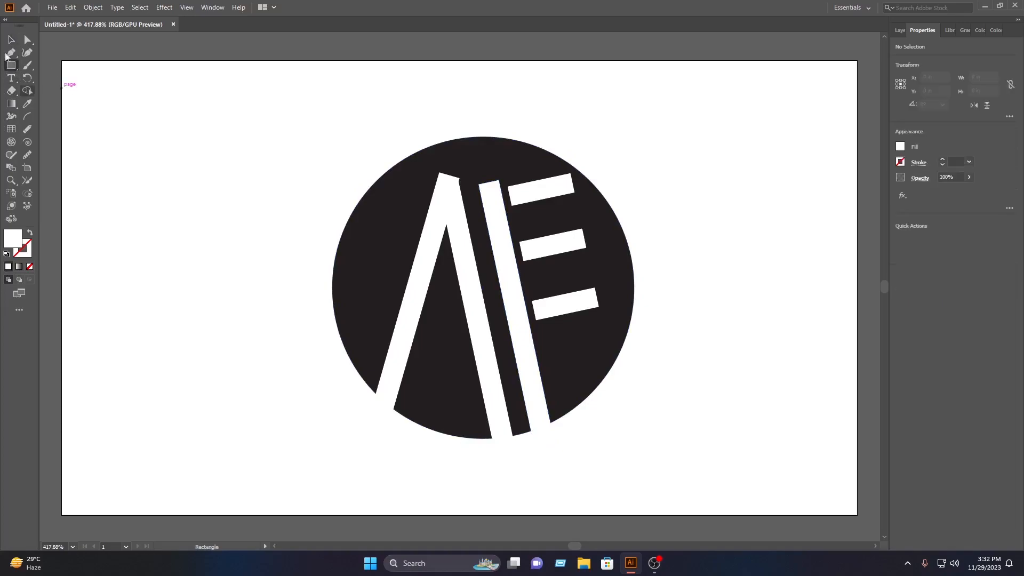
pyautogui.moveTo(431, 319); pyautogui.dragTo(475, 323)
pyautogui.click(11, 42)
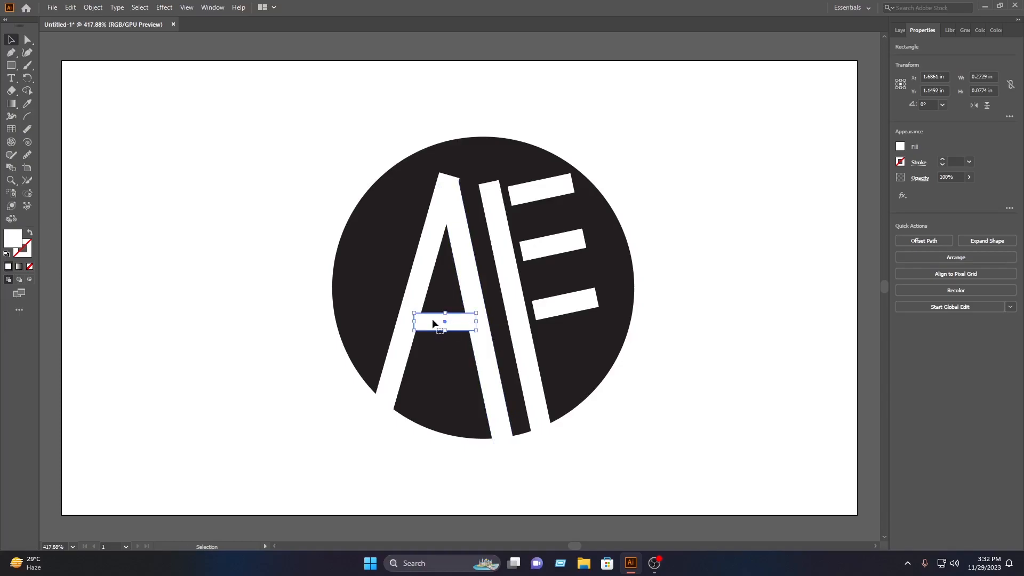
pyautogui.click(813, 293)
pyautogui.moveTo(479, 313); pyautogui.dragTo(476, 312)
pyautogui.click(808, 268)
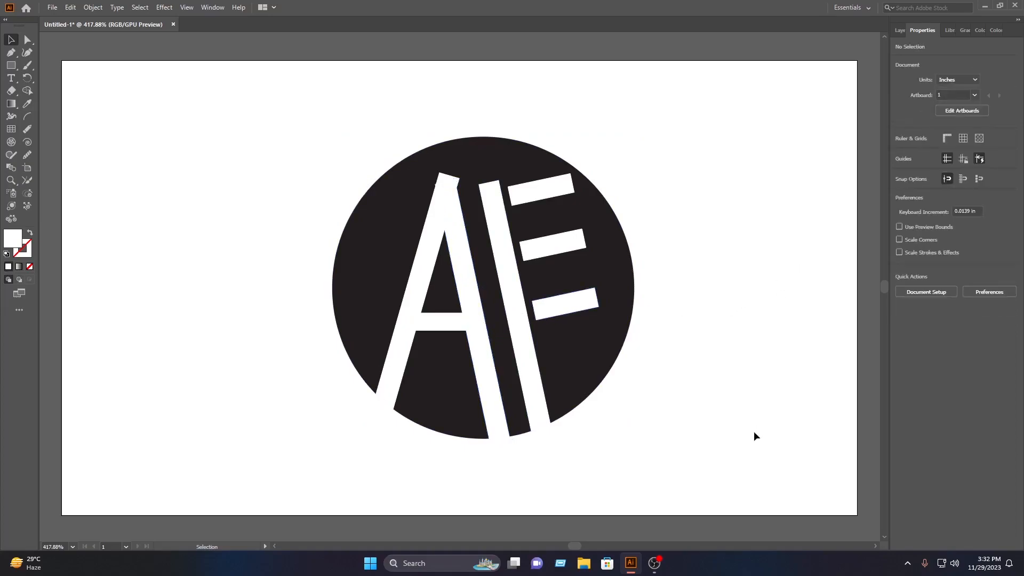
# Step: Expand Layer 1 and hide the black circle's compound path
pyautogui.click(557, 176)
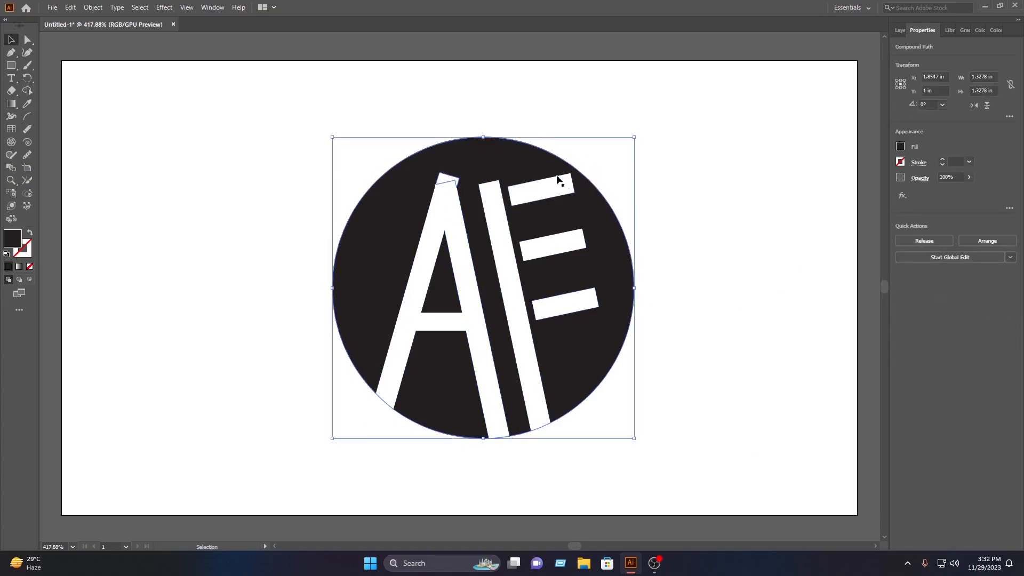
pyautogui.click(901, 30)
pyautogui.click(923, 46)
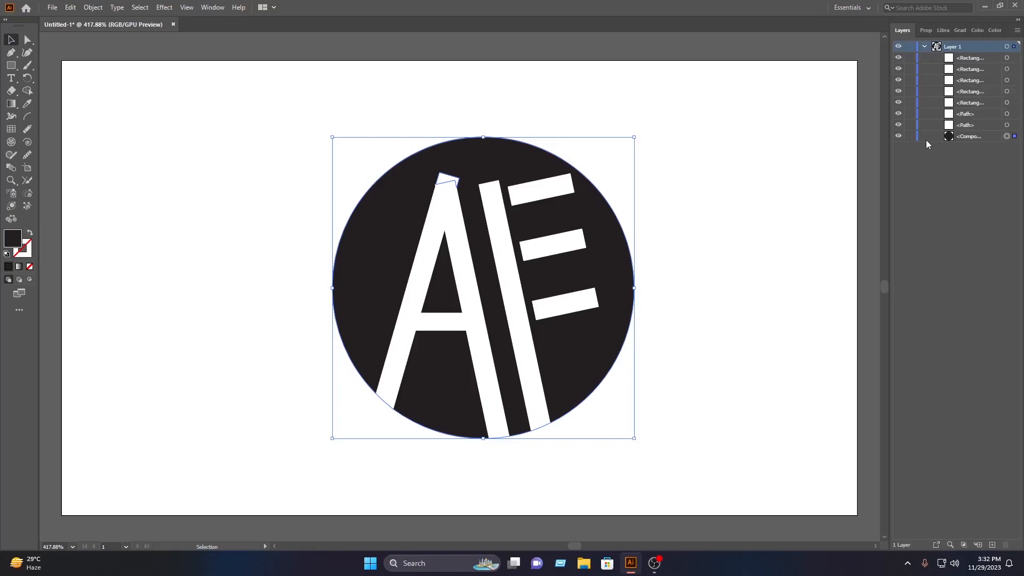
pyautogui.click(898, 137)
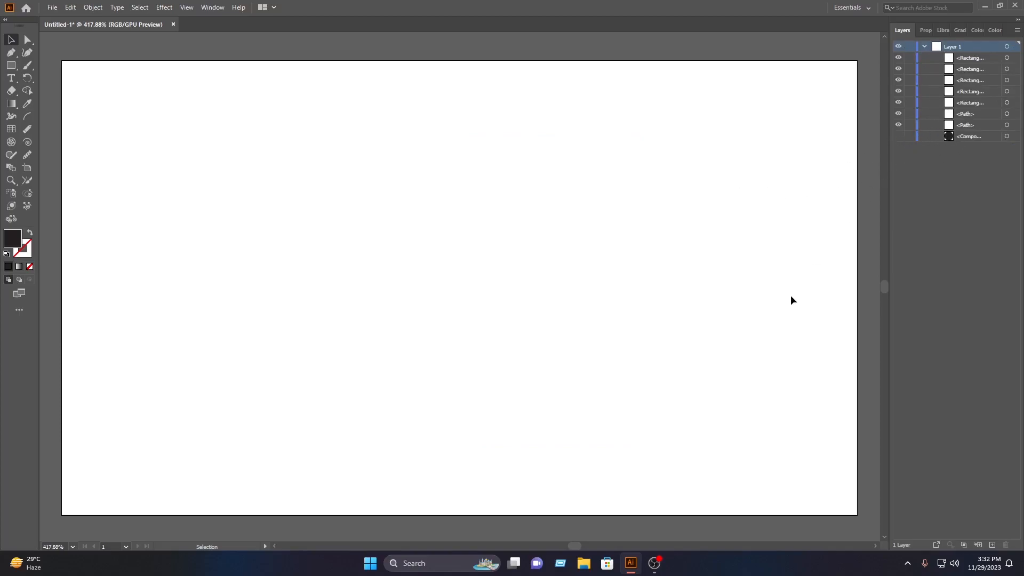
# Step: Move all the white letter shapes off the artboard onto the grey canvas at its left
pyautogui.moveTo(681, 468); pyautogui.dragTo(228, 78)
pyautogui.scroll(-5, 638, 230)
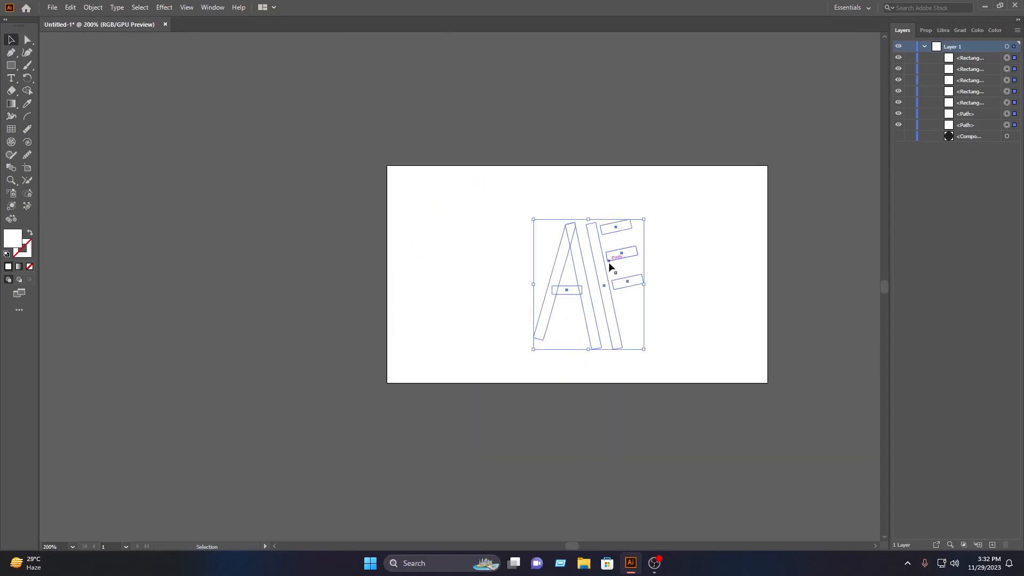
pyautogui.moveTo(599, 269); pyautogui.dragTo(267, 266)
pyautogui.click(284, 152)
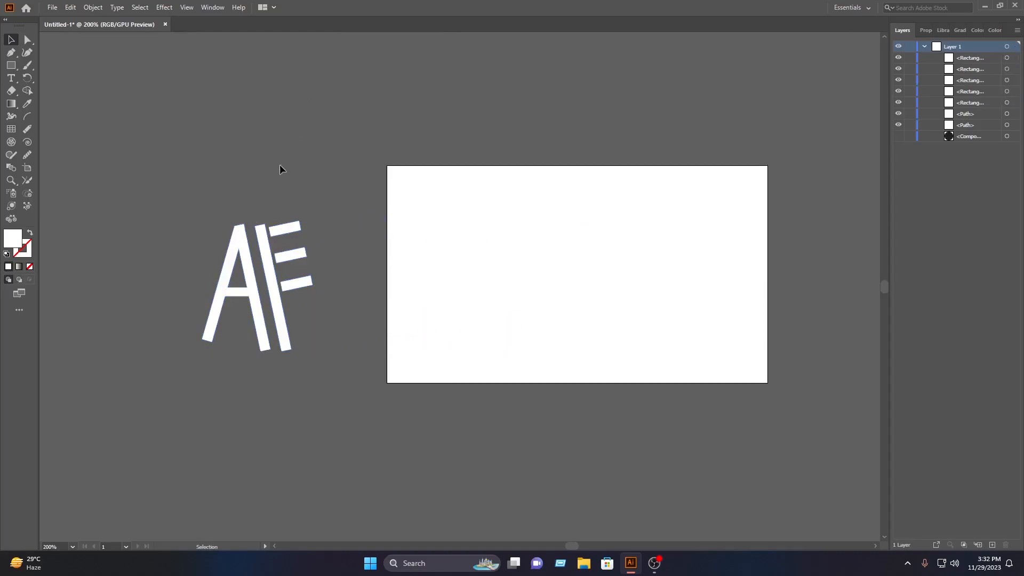
pyautogui.scroll(4, 251, 237)
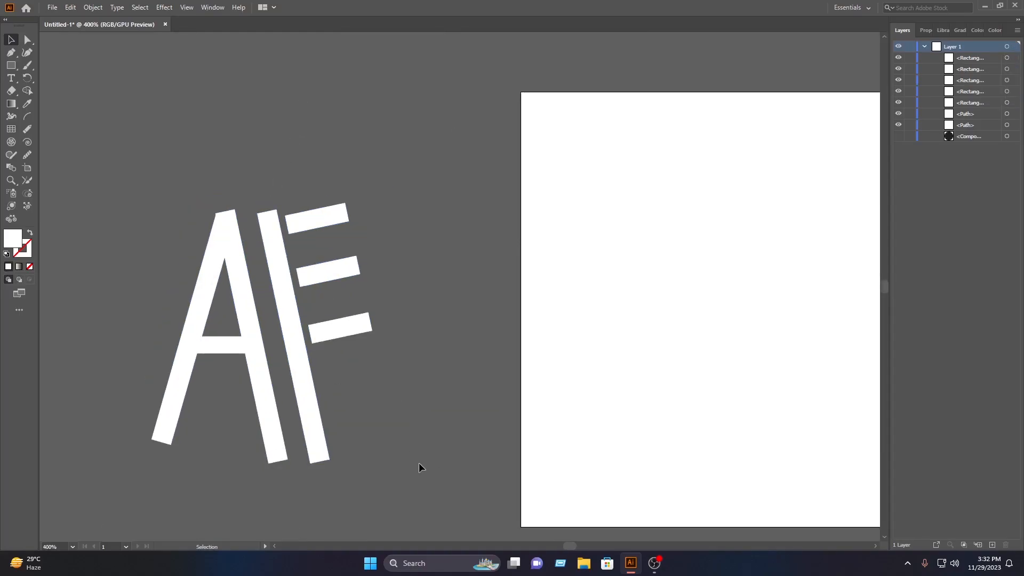
pyautogui.hotkey('ctrl', 'a')
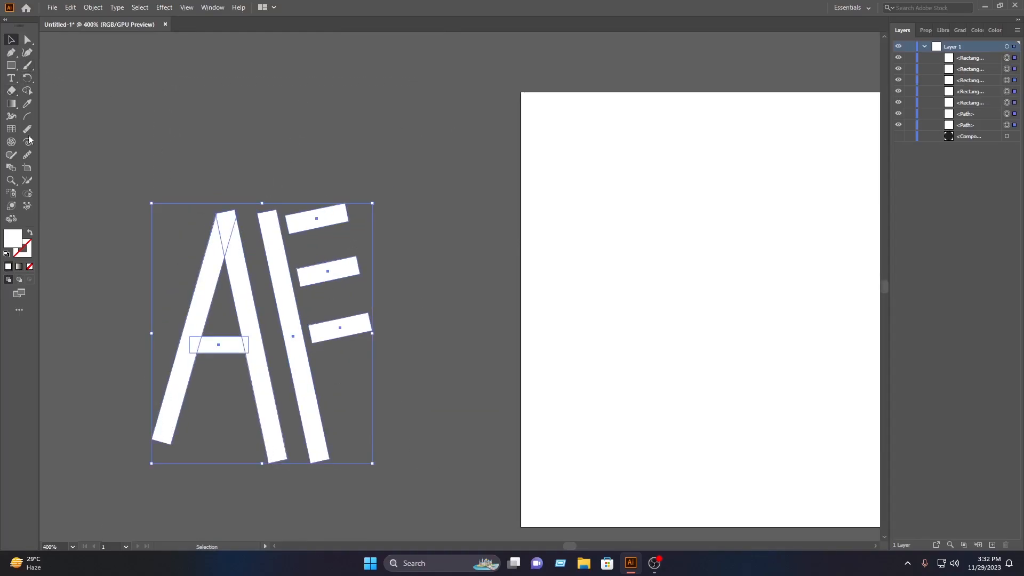
pyautogui.click(27, 90)
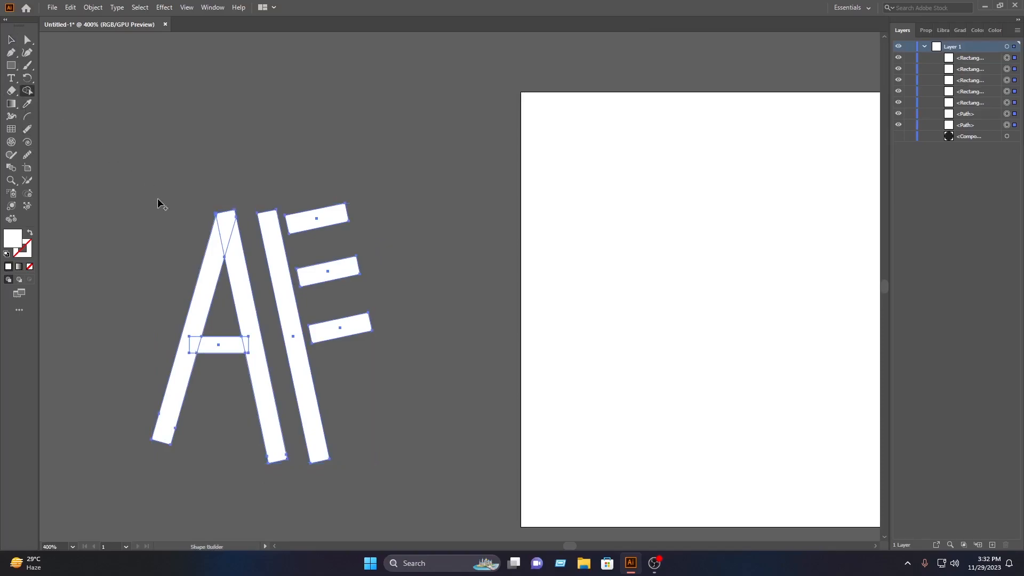
pyautogui.scroll(8, 162, 200)
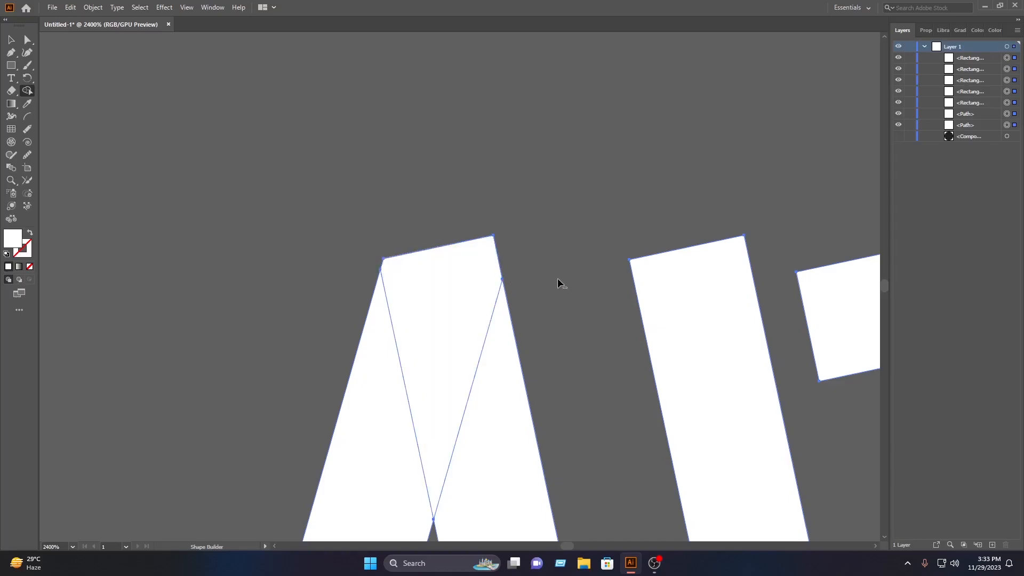
pyautogui.scroll(-6, 558, 278)
pyautogui.scroll(-4, 562, 278)
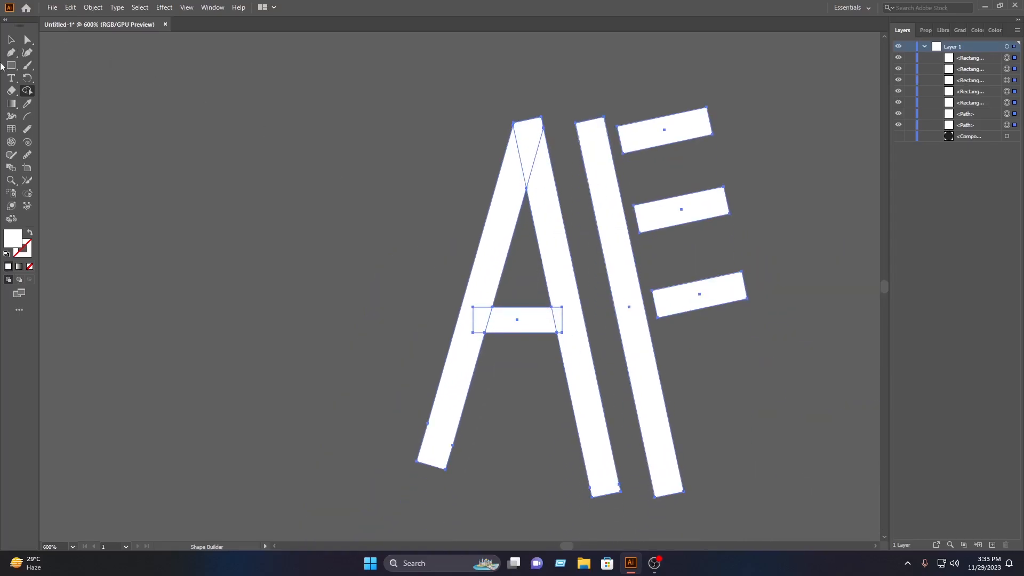
# Step: Draw a closed four-sided white shape with the Pen tool over the lower half of the second letter's slanted stem
pyautogui.click(11, 53)
pyautogui.click(184, 144)
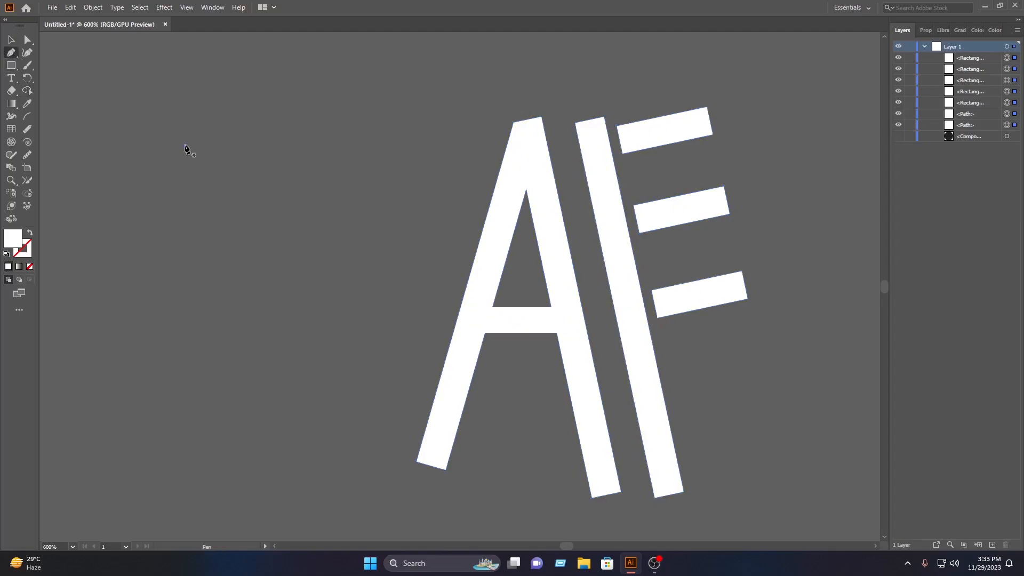
pyautogui.hotkey('ctrl', 'z')
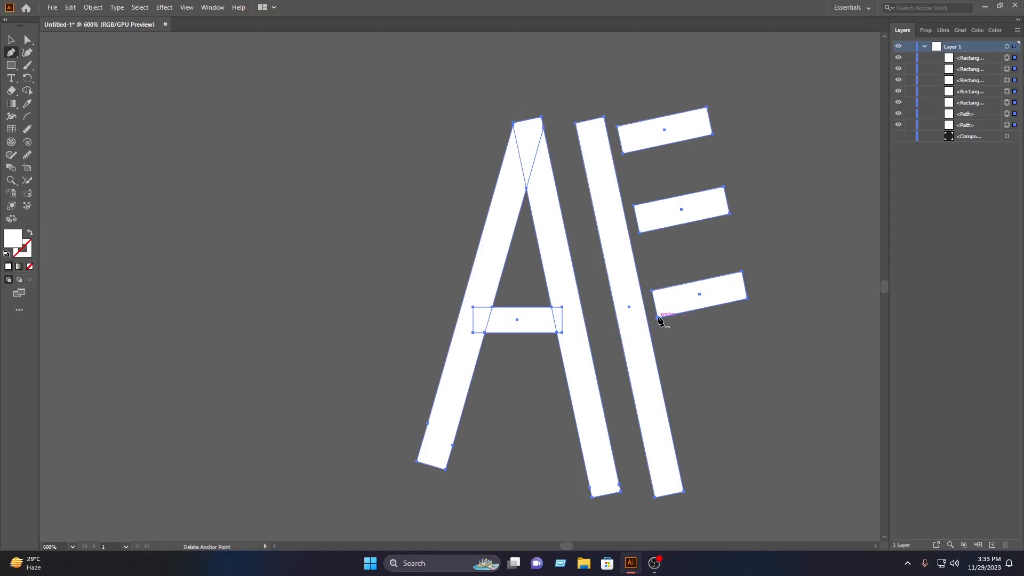
pyautogui.click(654, 320)
pyautogui.click(597, 320)
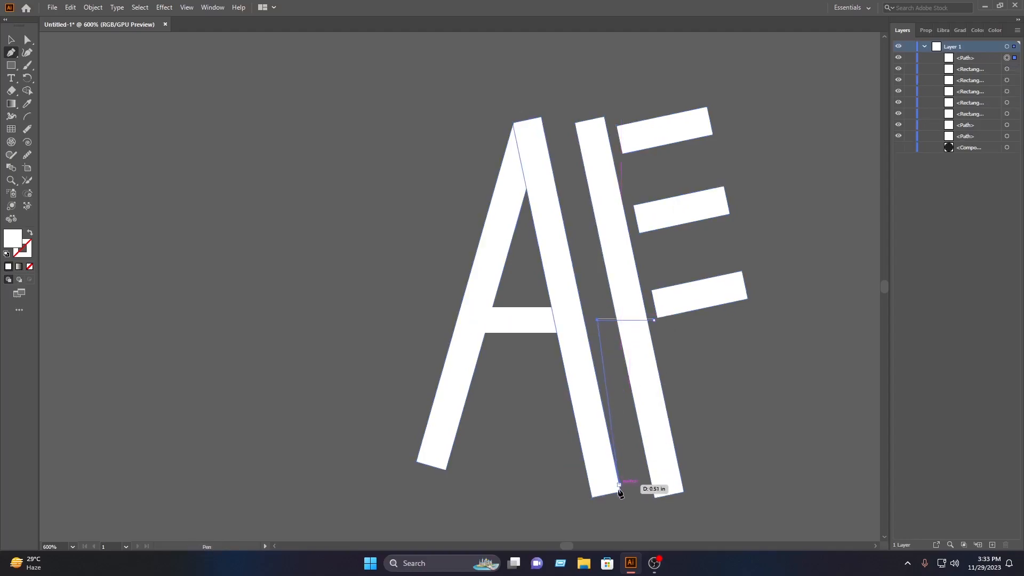
pyautogui.click(638, 509)
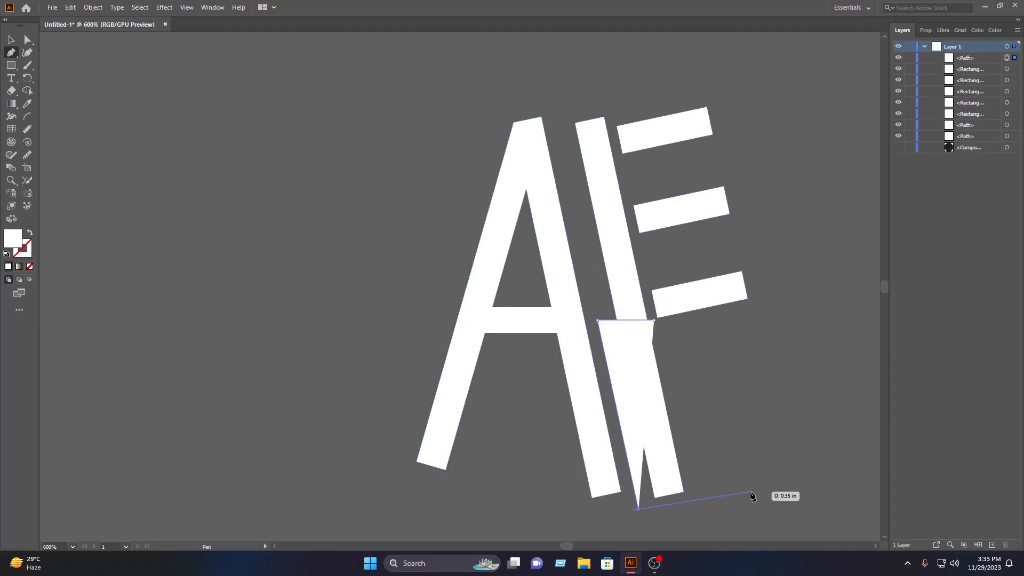
pyautogui.click(712, 497)
pyautogui.click(655, 320)
# Step: Cut off the lower half of the second letter's stem with Shape Builder, removing the four-sided cover shape with it
pyautogui.click(10, 42)
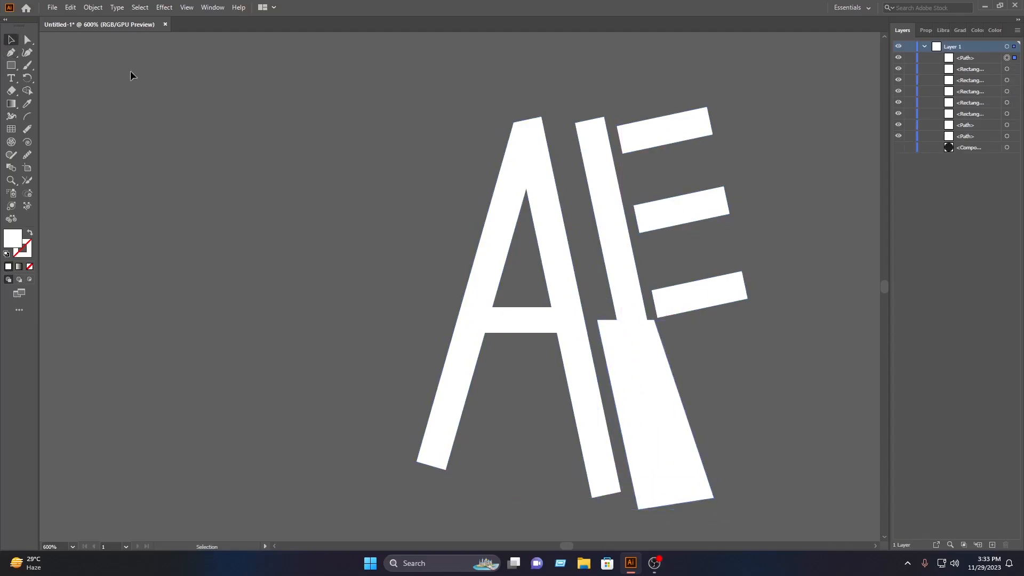
pyautogui.hotkey('ctrl', 'a')
pyautogui.click(27, 90)
pyautogui.moveTo(660, 441); pyautogui.dragTo(682, 448)
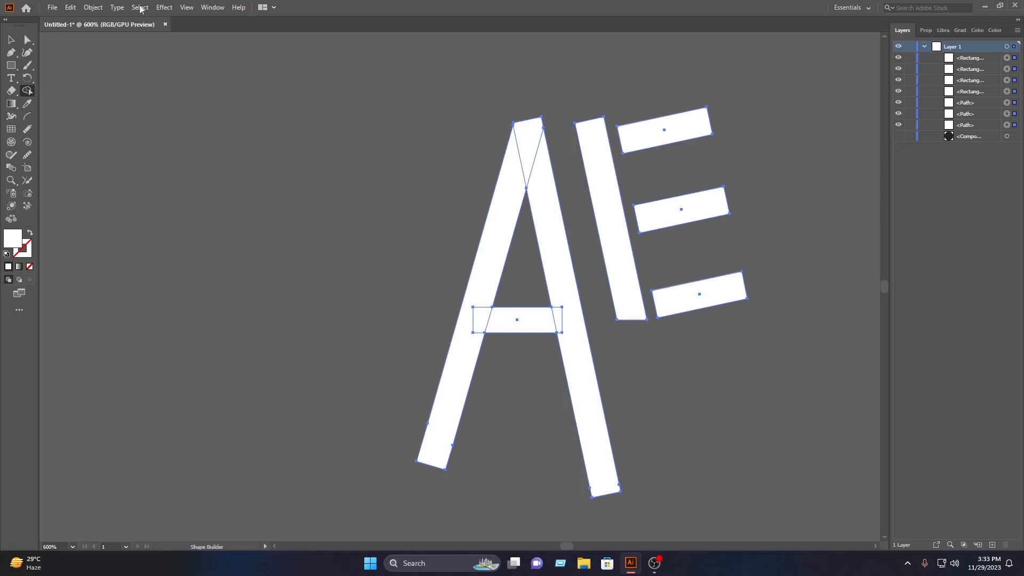
pyautogui.click(7, 43)
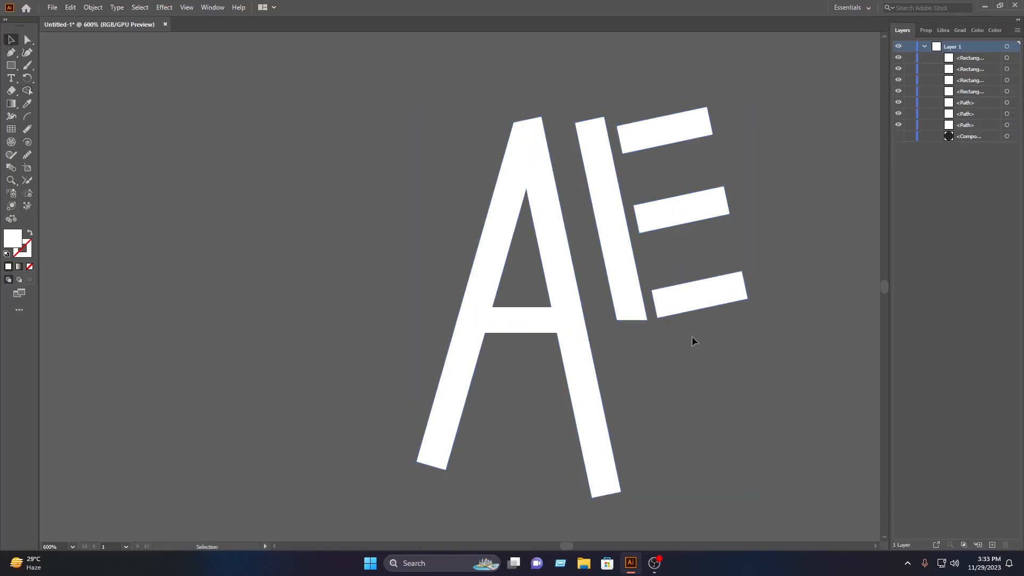
# Step: Show the hidden black circle and move all the white letter shapes onto it
pyautogui.scroll(-7, 750, 418)
pyautogui.scroll(6, 728, 399)
pyautogui.scroll(-4, 721, 444)
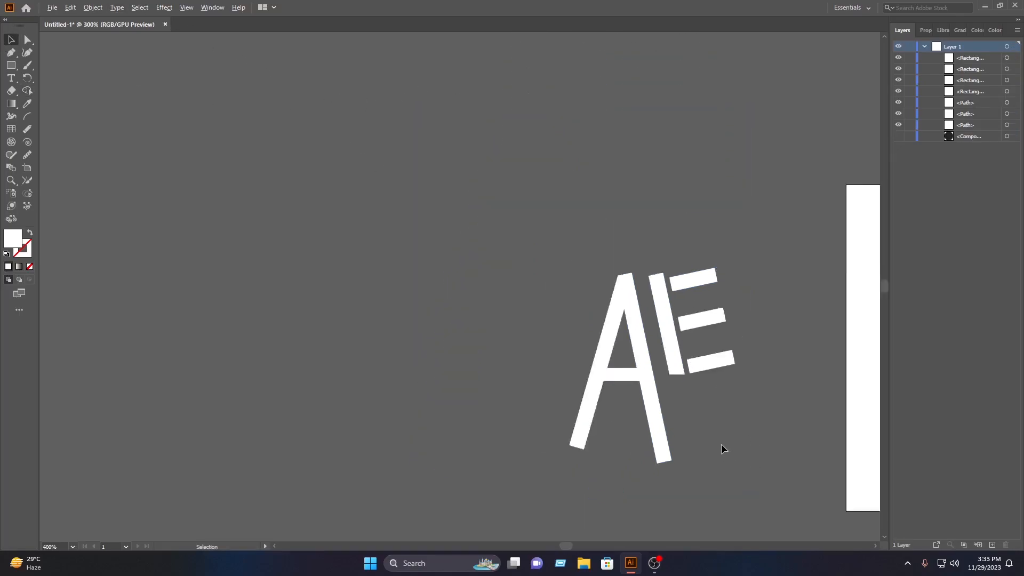
pyautogui.moveTo(758, 454); pyautogui.dragTo(495, 347)
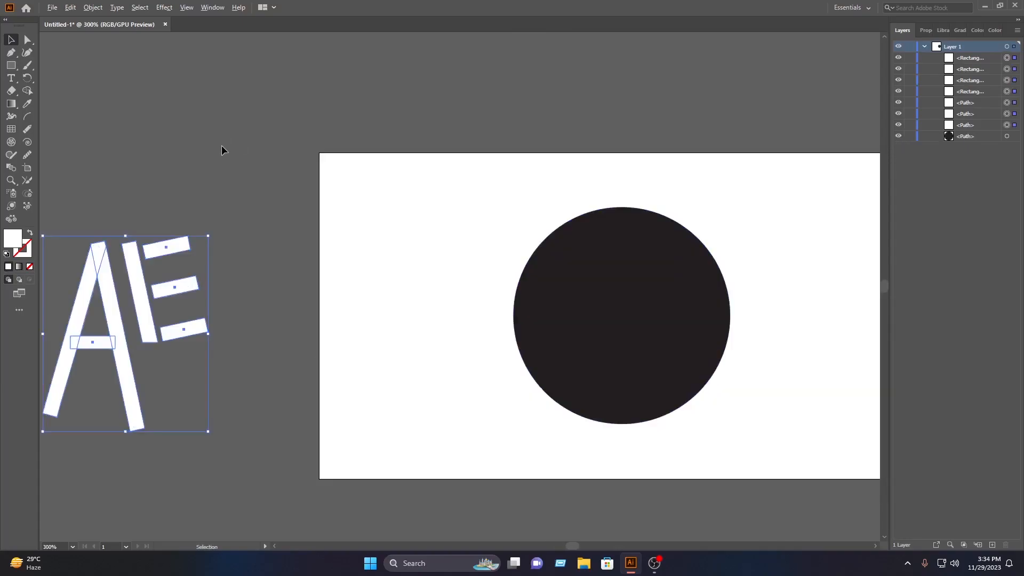
pyautogui.scroll(-1, 222, 149)
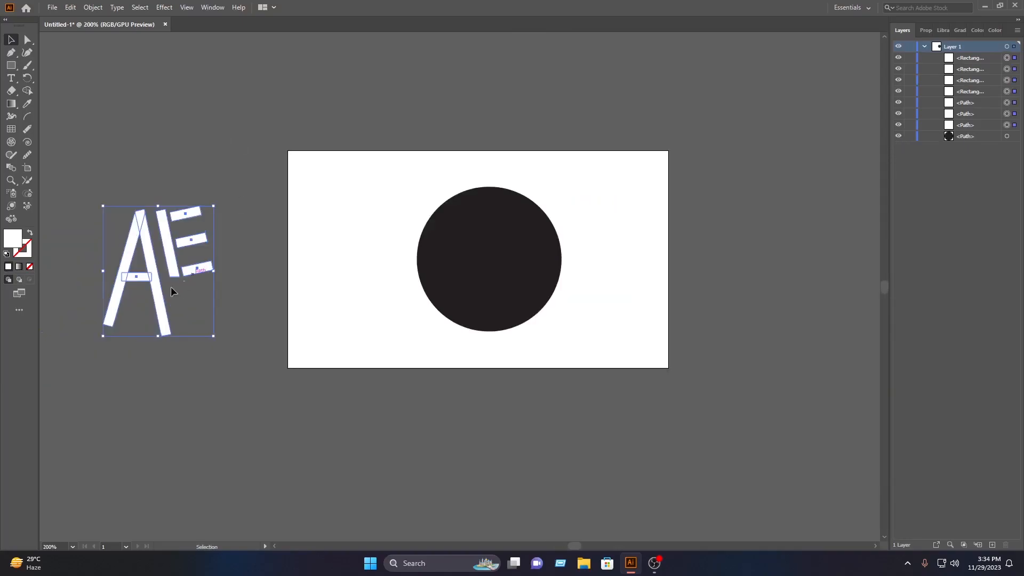
pyautogui.moveTo(170, 240); pyautogui.dragTo(494, 244)
# Step: Trim the ends of the A's two legs that protrude outside the black circle with Shape Builder
pyautogui.moveTo(605, 393); pyautogui.dragTo(389, 126)
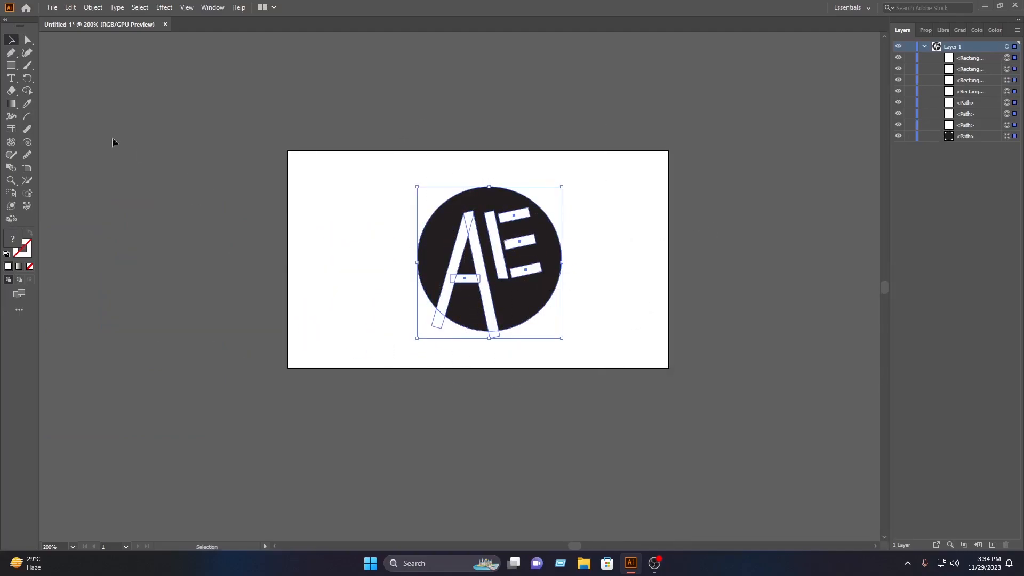
pyautogui.click(28, 90)
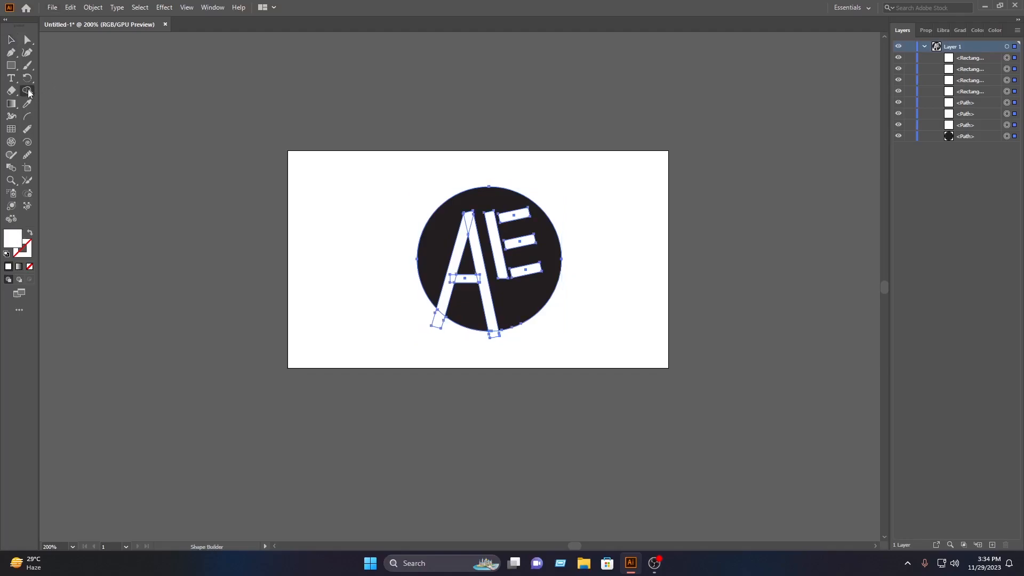
pyautogui.keyDown('alt'); pyautogui.click(493, 336); pyautogui.keyUp('alt')
pyautogui.keyDown('alt'); pyautogui.click(436, 319); pyautogui.keyUp('alt')
# Step: Enlarge the whole logo proportionally to nearly fill the artboard's height and centre it on the artboard
pyautogui.click(10, 40)
pyautogui.click(183, 84)
pyautogui.moveTo(581, 359); pyautogui.dragTo(498, 201)
pyautogui.moveTo(561, 259); pyautogui.dragTo(622, 266)
pyautogui.moveTo(578, 313); pyautogui.dragTo(545, 312)
pyautogui.click(782, 261)
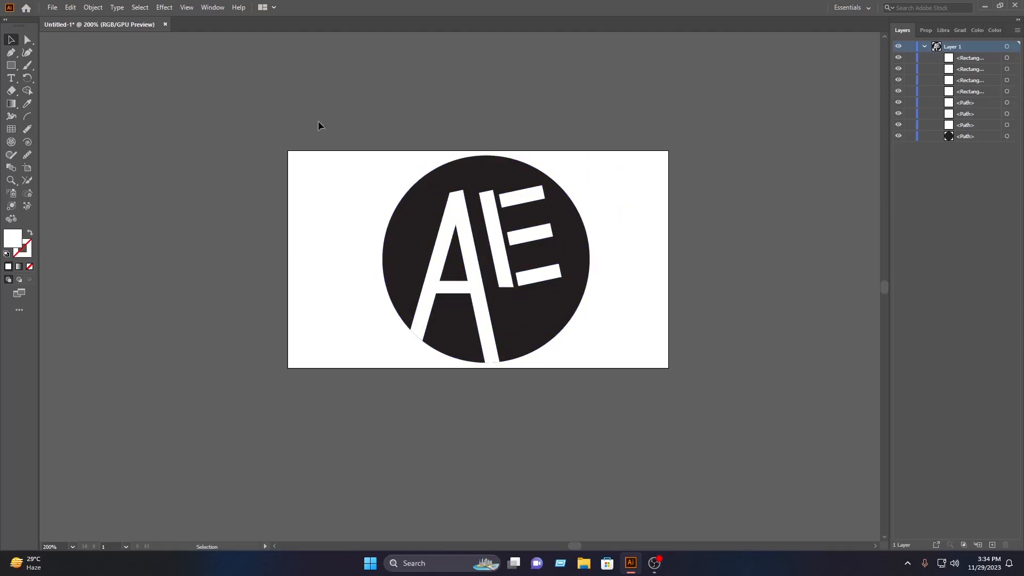
# Step: Export the logo to the Desktop as a PNG file named AE
pyautogui.click(52, 7)
pyautogui.moveTo(80, 198)
pyautogui.click(230, 210)
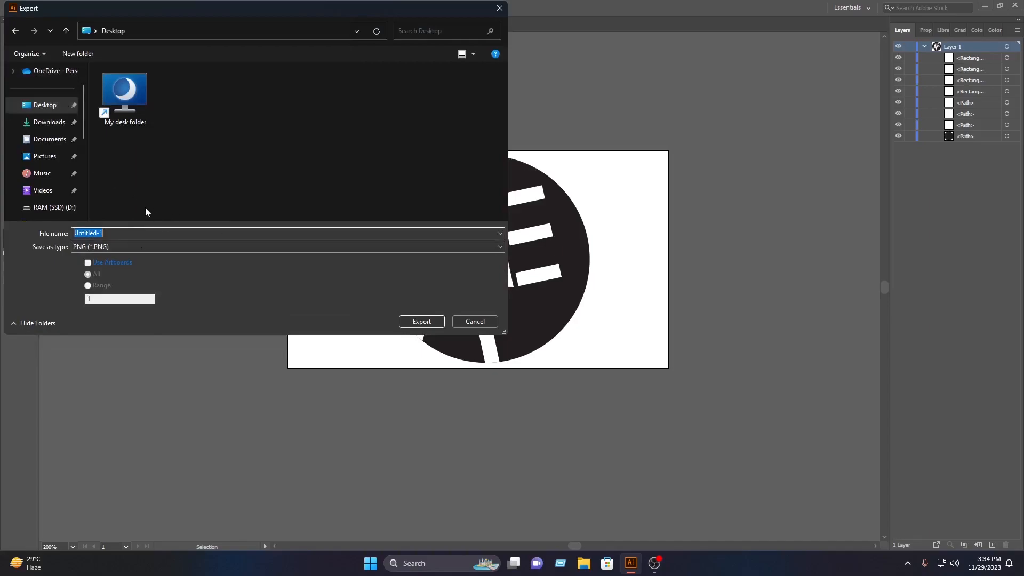
pyautogui.write('AE')
pyautogui.click(225, 247)
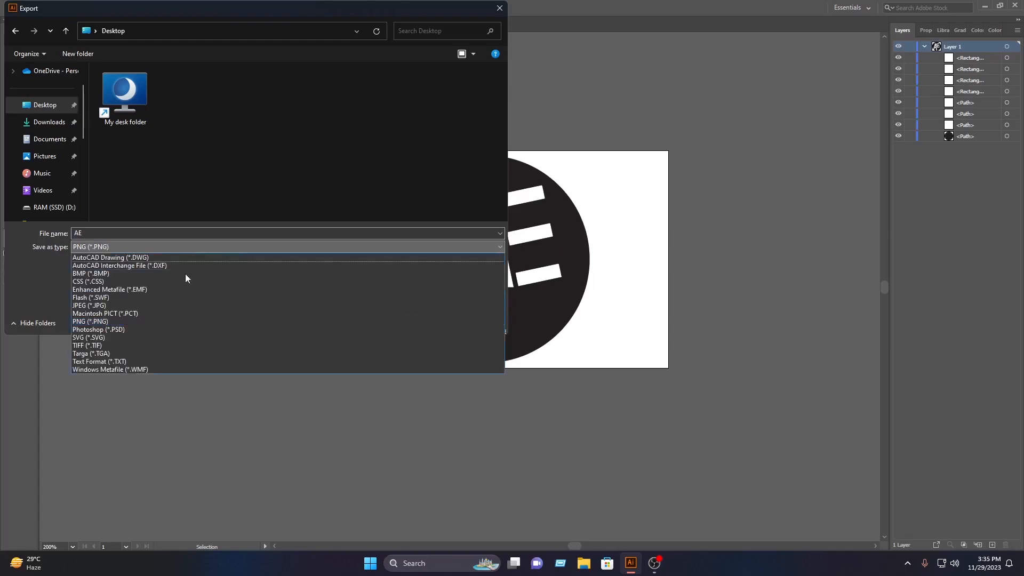
pyautogui.click(129, 321)
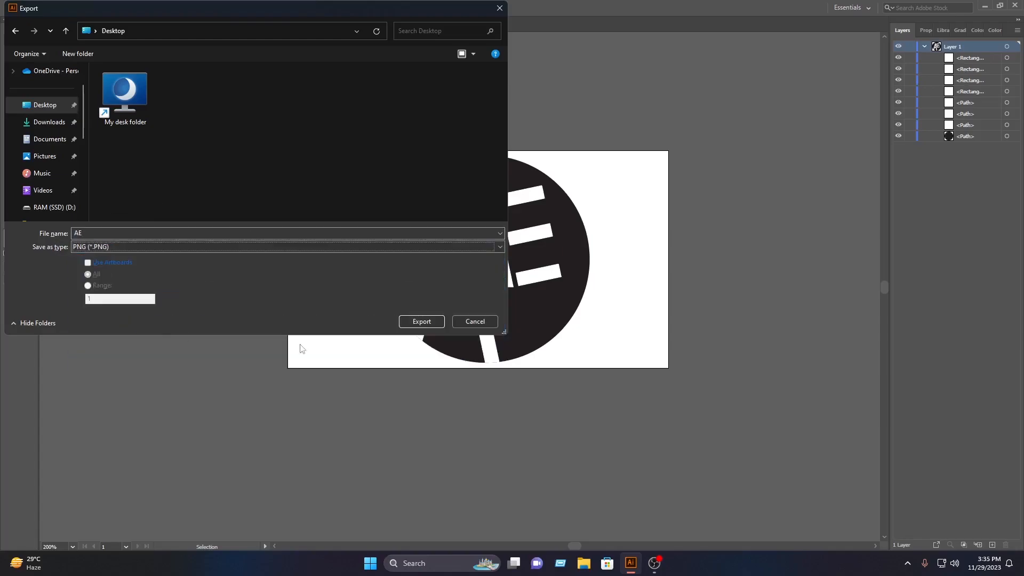
pyautogui.click(421, 322)
# Step: Set the PNG resolution to High (300 ppi) with a transparent background and finish the export
pyautogui.click(520, 275)
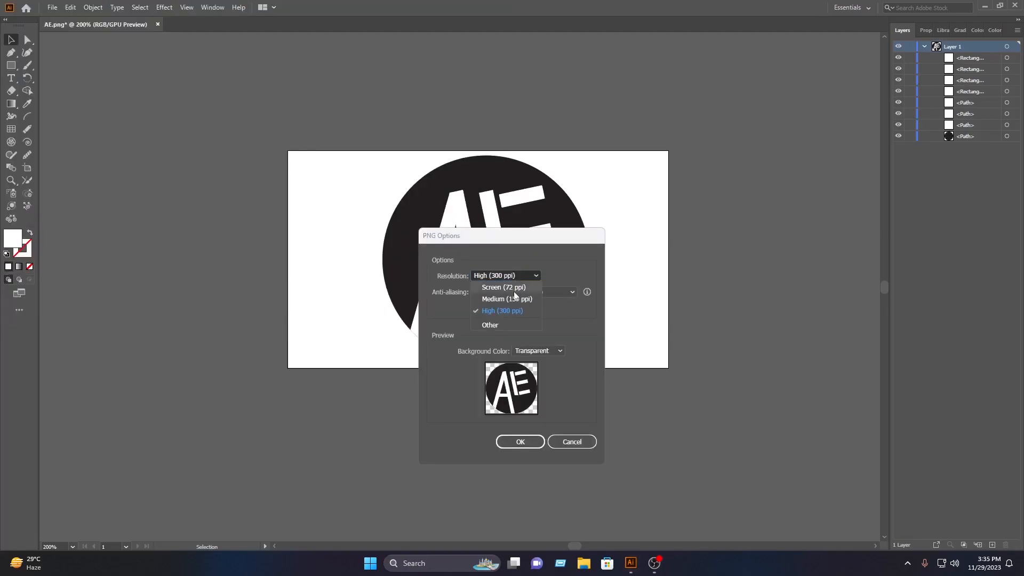
pyautogui.click(504, 310)
pyautogui.click(536, 350)
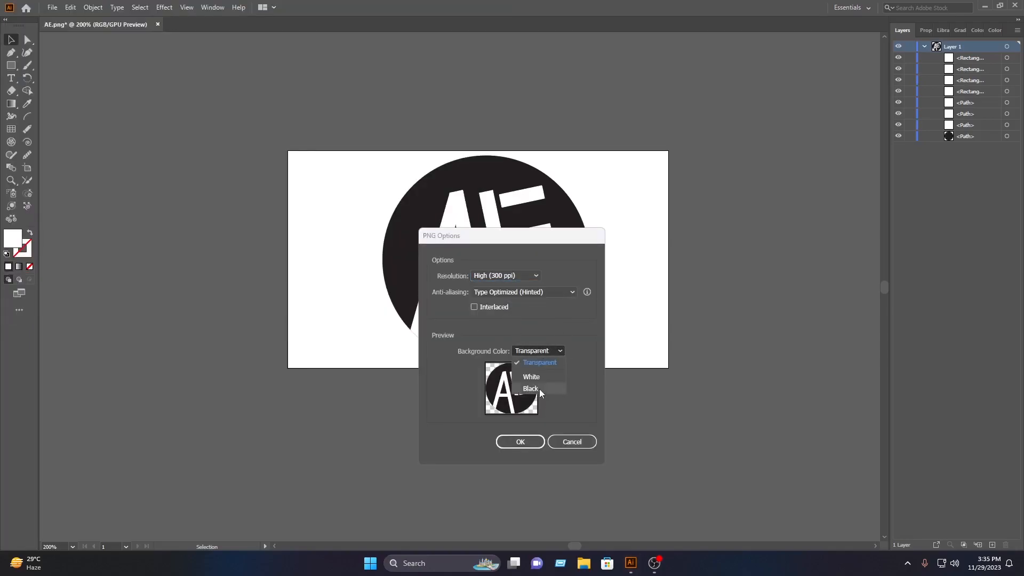
pyautogui.click(537, 364)
pyautogui.click(536, 441)
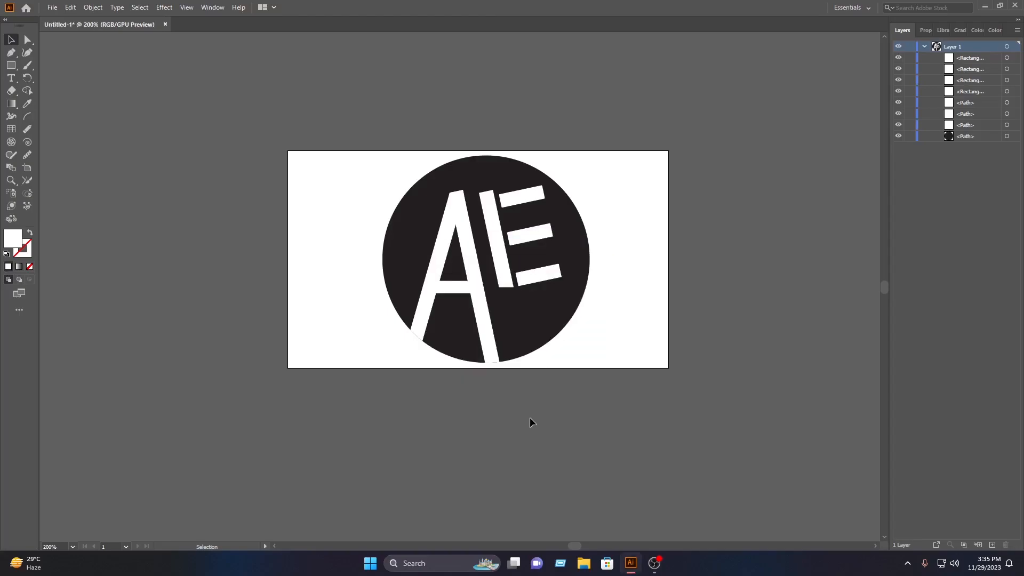
pyautogui.scroll(2, 616, 382)
pyautogui.moveTo(629, 317); pyautogui.dragTo(748, 464)
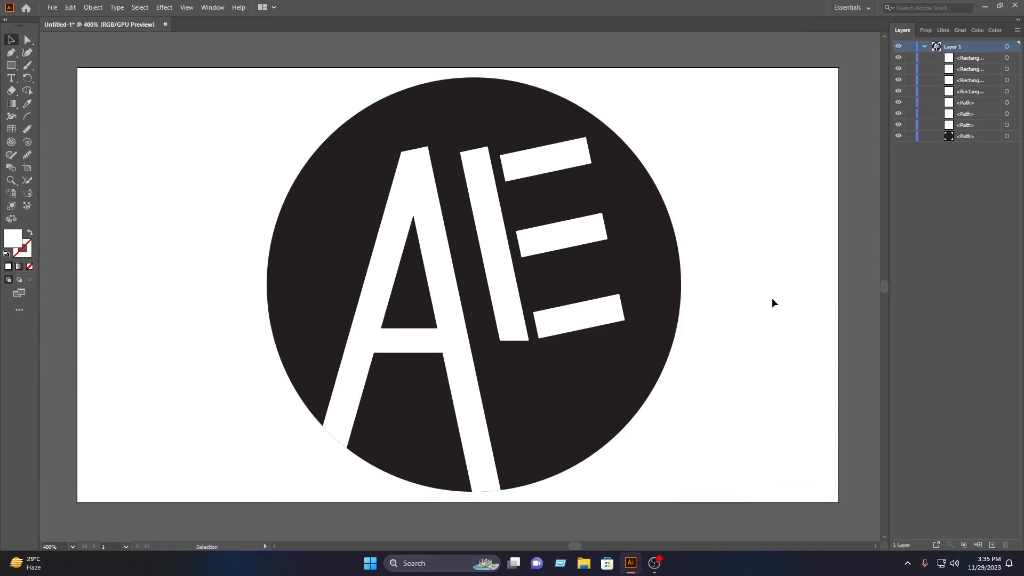
# Step: Switch to Adobe Photoshop 2020 and open the recent file 3D Logo Mockup on Glass Wall.psd
pyautogui.moveTo(1013, 250)
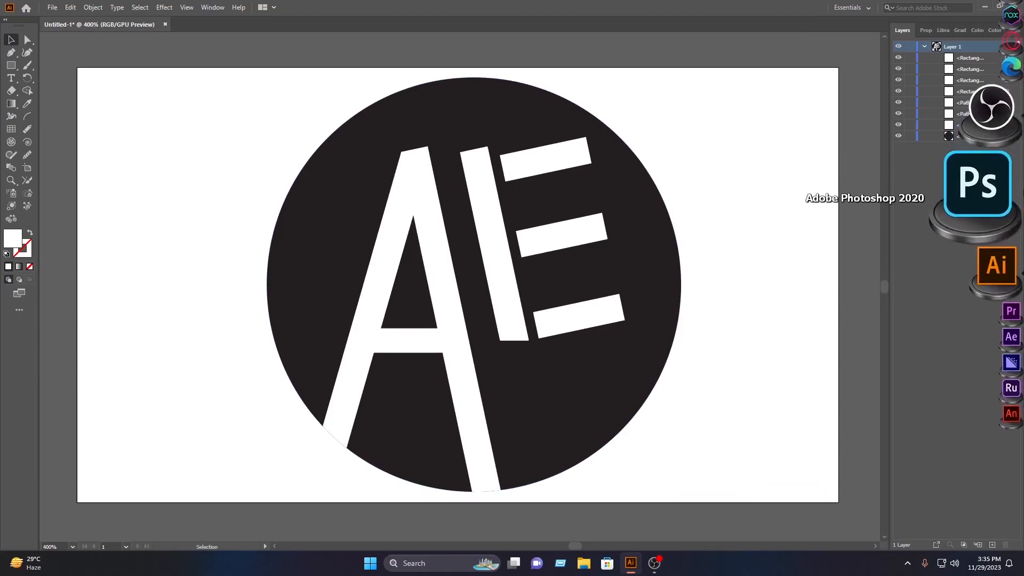
pyautogui.click(1008, 187)
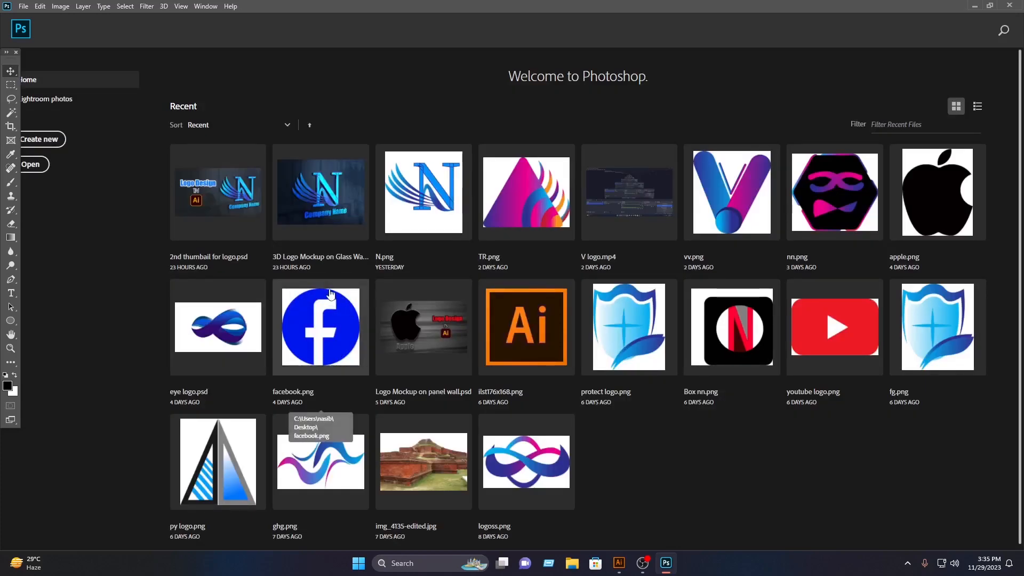
pyautogui.click(327, 183)
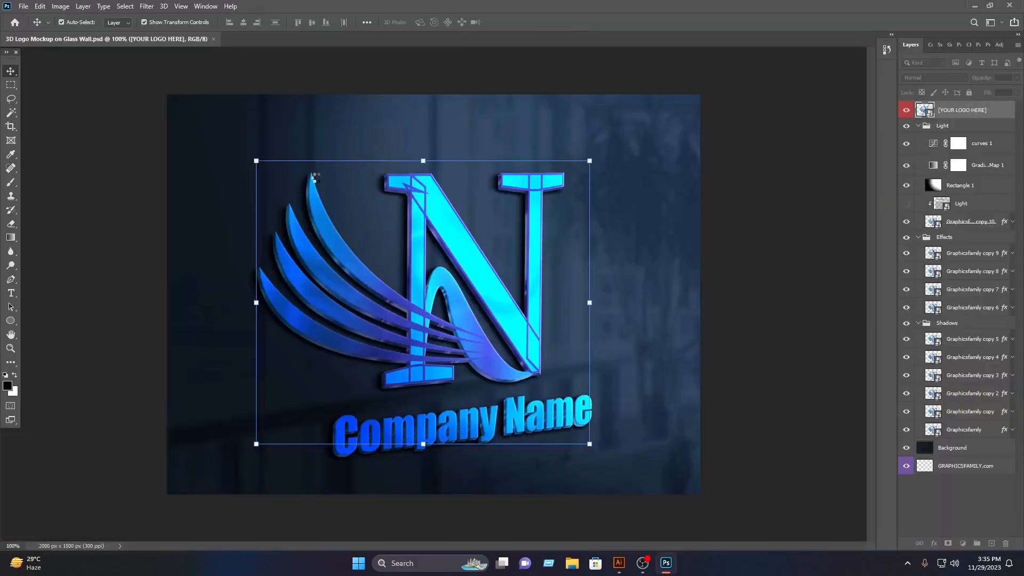
pyautogui.click(752, 256)
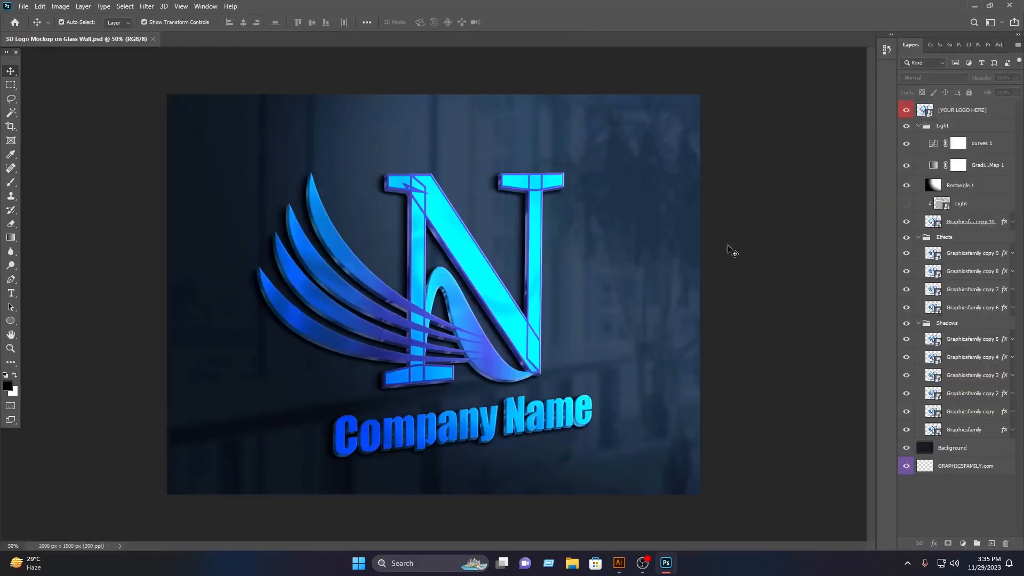
# Step: Open the [YOUR LOGO HERE] smart object's contents and delete the winged N logo layer
pyautogui.click(933, 116)
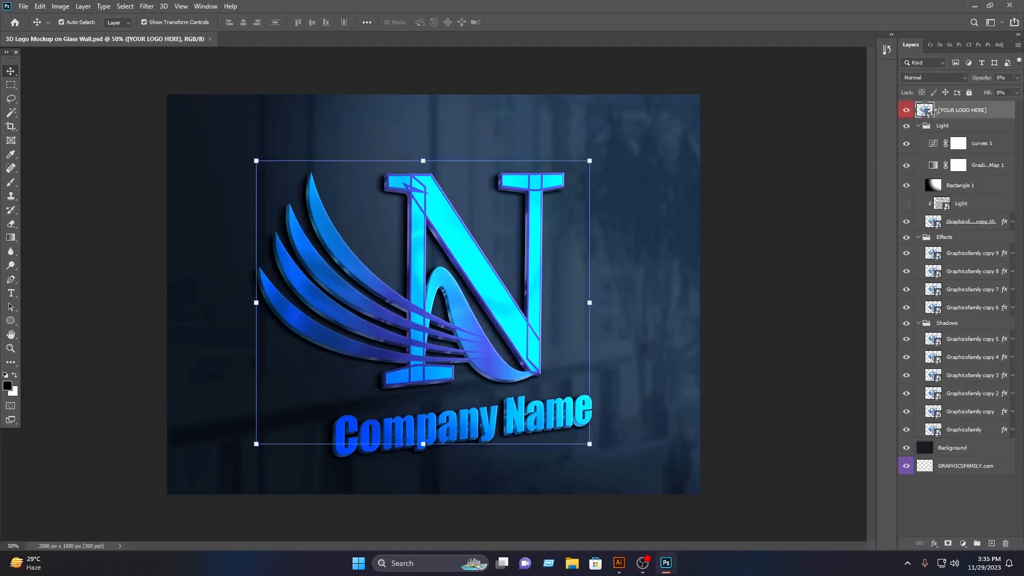
pyautogui.doubleClick(930, 113)
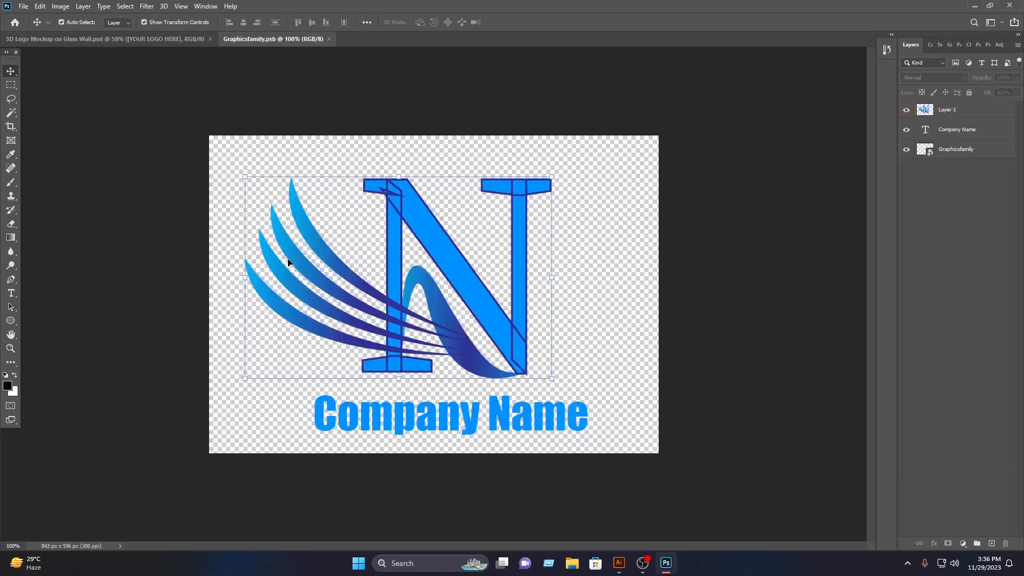
pyautogui.press('Delete')
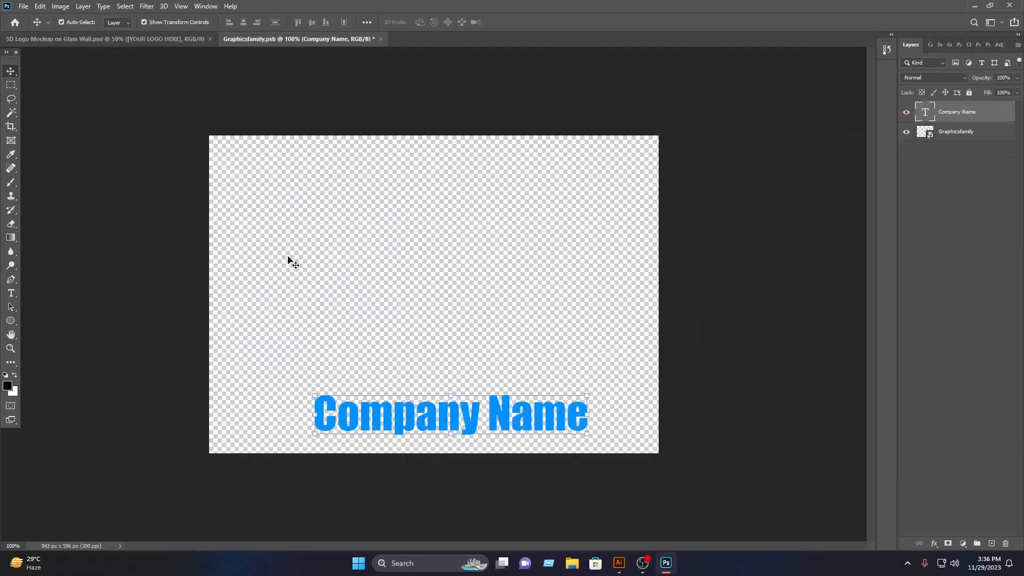
# Step: Open AE.png from the Desktop and bring its logo into the Graphicsfamily.psb document
pyautogui.click(25, 9)
pyautogui.click(32, 29)
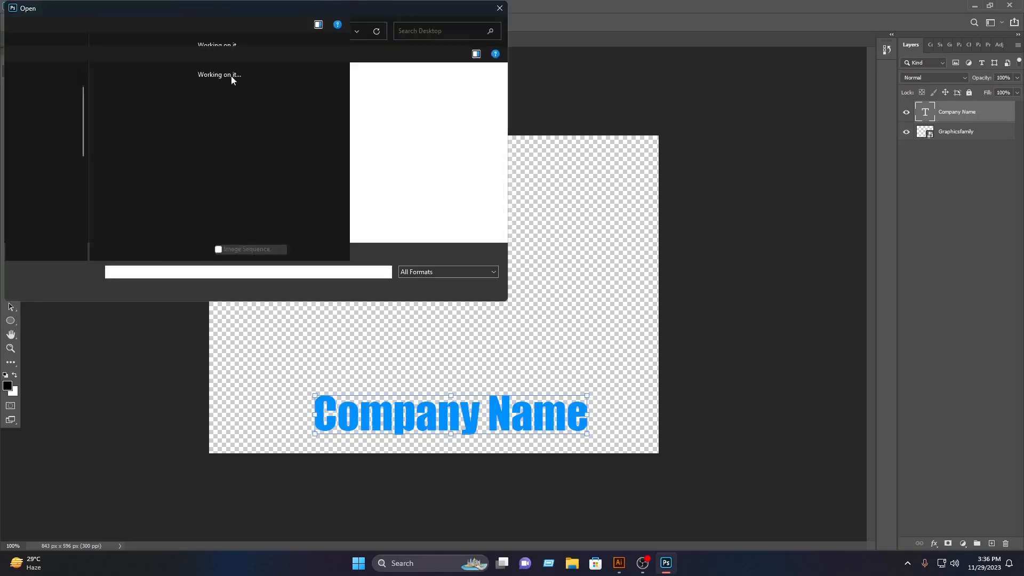
pyautogui.click(184, 93)
pyautogui.click(437, 290)
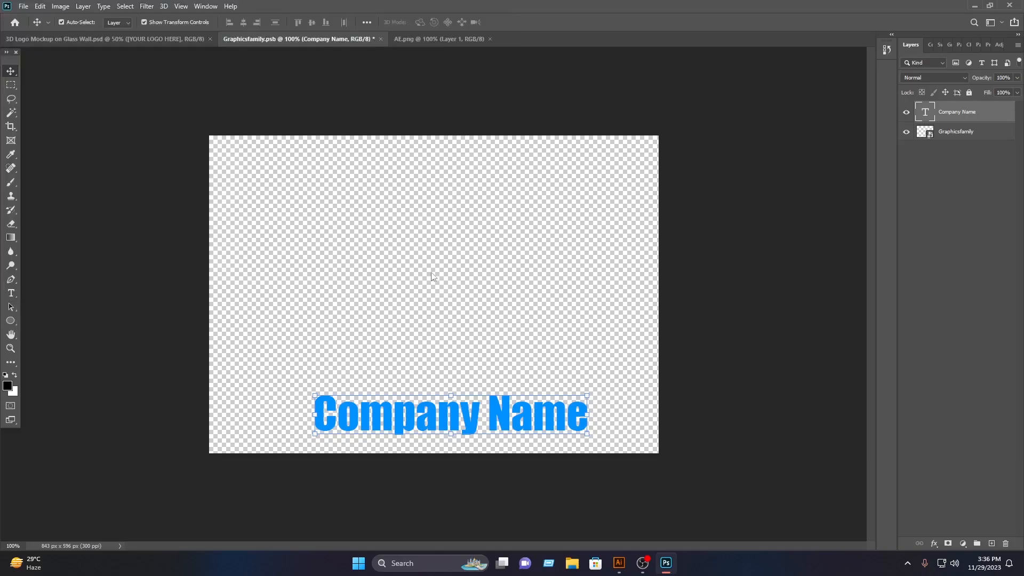
pyautogui.moveTo(479, 313); pyautogui.dragTo(483, 271)
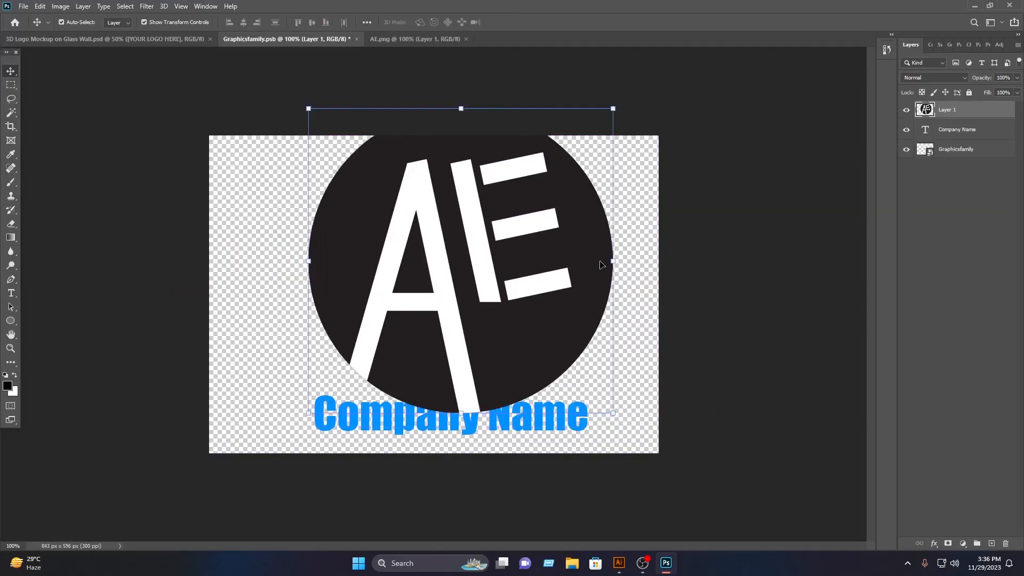
# Step: Scale the AE logo down proportionally and centre it above the Company Name text
pyautogui.moveTo(617, 262); pyautogui.dragTo(550, 264)
pyautogui.moveTo(438, 278); pyautogui.dragTo(462, 282)
pyautogui.click(528, 24)
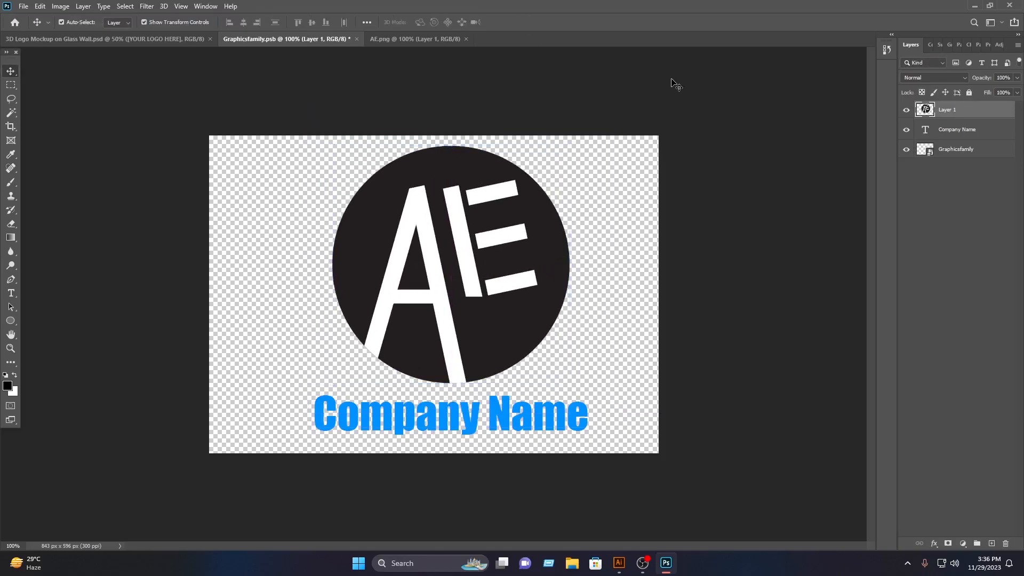
# Step: Change the Company Name text colour to black (000000)
pyautogui.doubleClick(558, 430)
pyautogui.click(427, 22)
pyautogui.click(569, 396)
pyautogui.moveTo(569, 396); pyautogui.dragTo(601, 436)
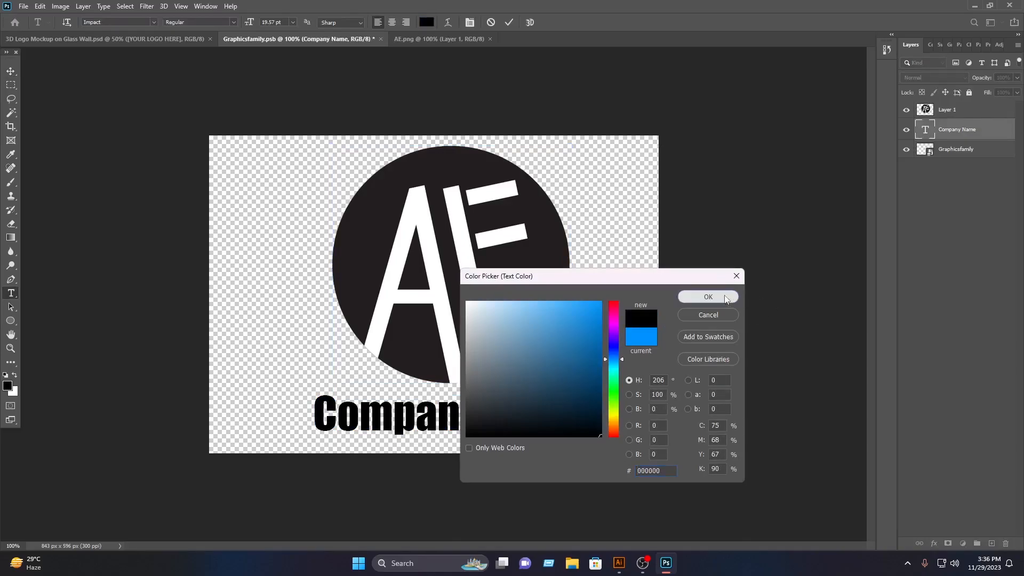
pyautogui.click(708, 297)
pyautogui.click(510, 22)
pyautogui.press('v')
pyautogui.click(491, 264)
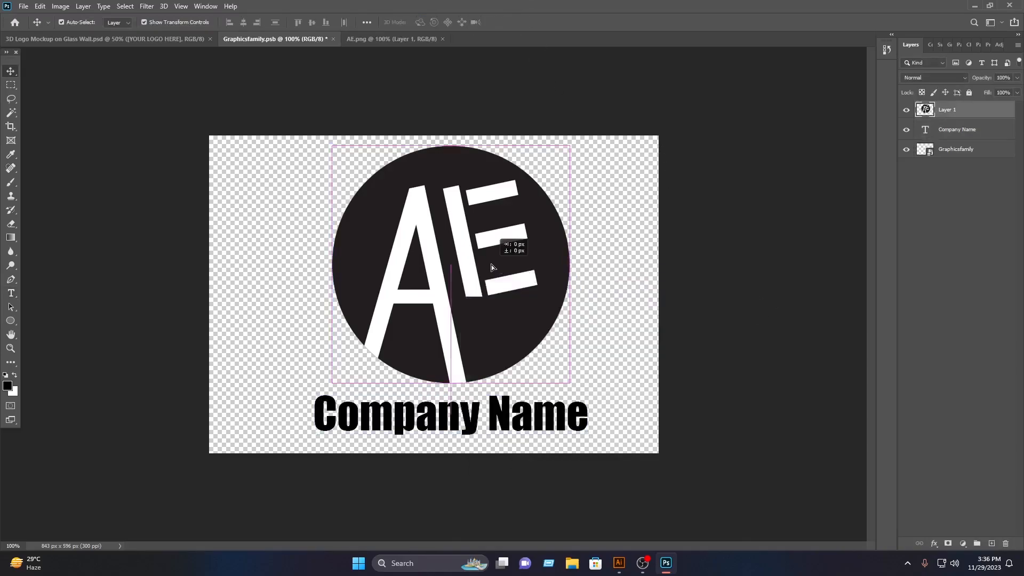
# Step: Save Graphicsfamily.psb to update the mockup, and close both it and AE.png
pyautogui.hotkey('ctrl', 's')
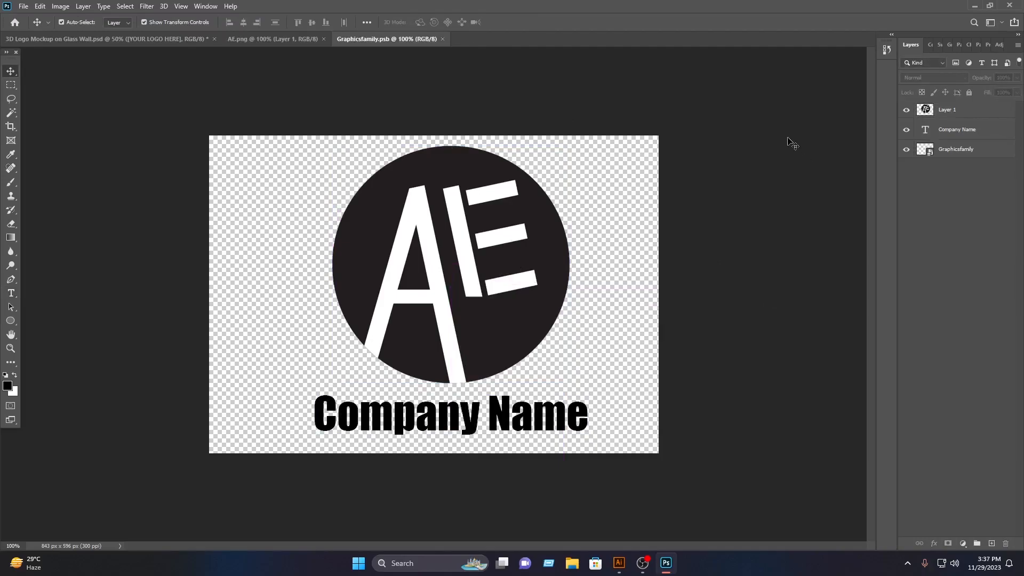
pyautogui.press('ctrl')
pyautogui.click(441, 39)
pyautogui.click(324, 39)
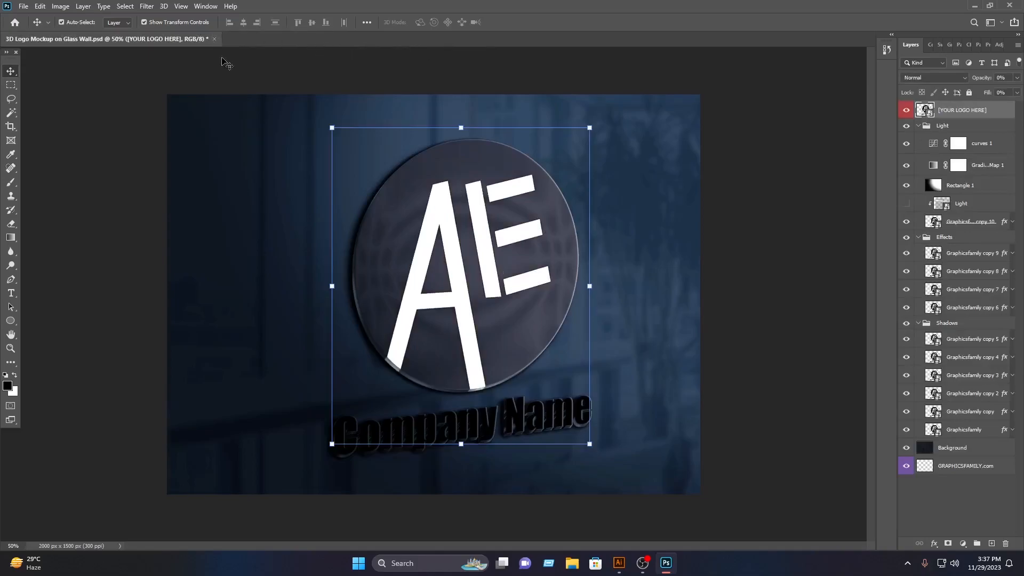
# Step: Show the Light layer and hide the Rectangle 1 layer in the mockup's Light group
pyautogui.click(783, 306)
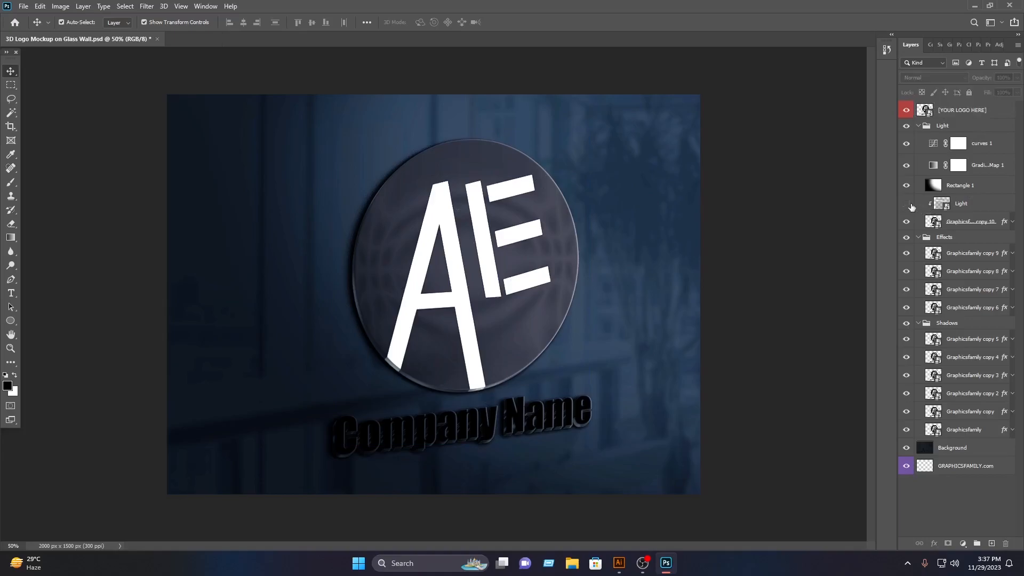
pyautogui.click(906, 204)
pyautogui.click(907, 185)
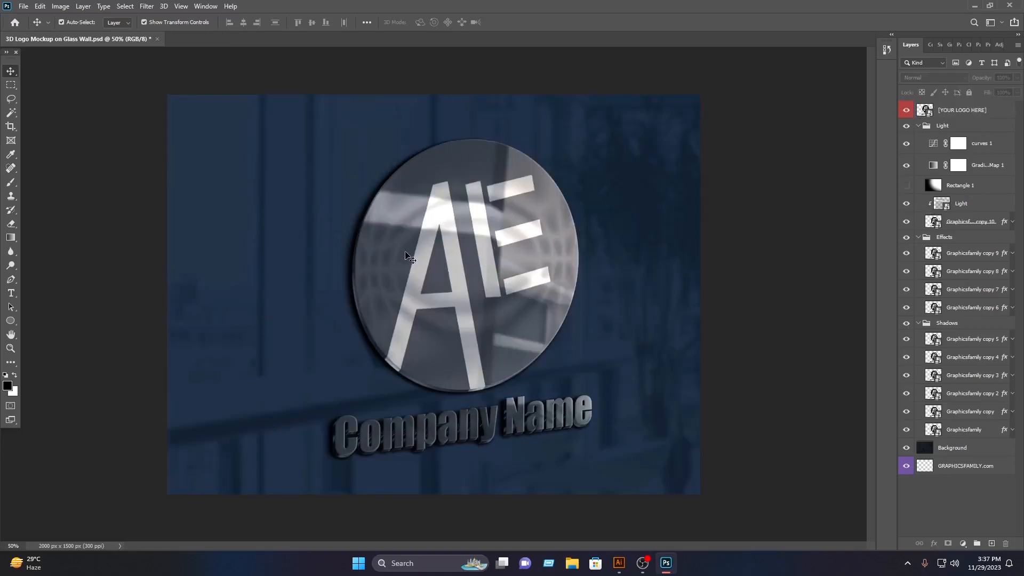
pyautogui.scroll(1, 473, 261)
pyautogui.scroll(1, 471, 258)
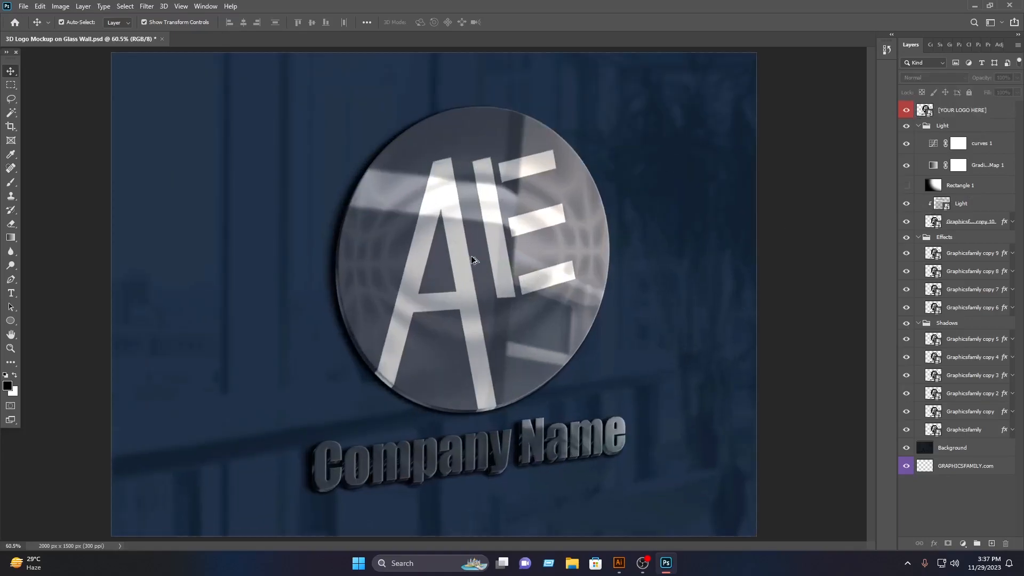